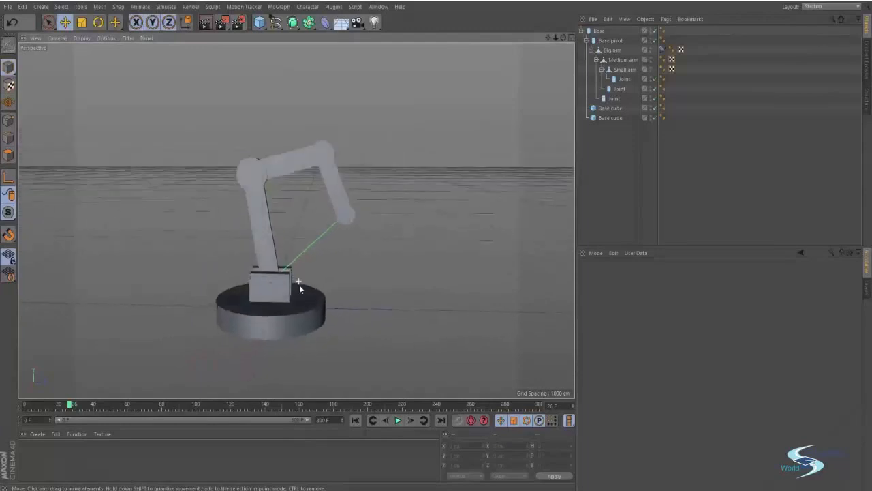
Step: Orbit and zoom around the robot arm to frame it, rendering preview images
{"action": "right_click_drag", "start_coordinate": [298, 316], "coordinate": [319, 310], "text": "alt"}
{"action": "middle_click_drag", "start_coordinate": [319, 309], "coordinate": [318, 289], "text": "alt"}
{"action": "left_click_drag", "start_coordinate": [318, 290], "coordinate": [289, 354], "text": "alt"}
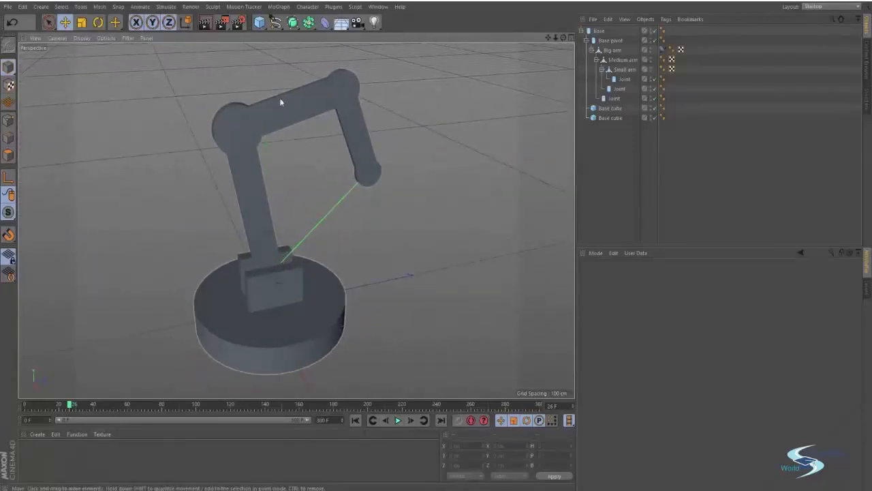
{"action": "right_click_drag", "start_coordinate": [281, 98], "coordinate": [395, 143], "text": "alt"}
{"action": "left_click_drag", "start_coordinate": [395, 144], "coordinate": [272, 184], "text": "alt"}
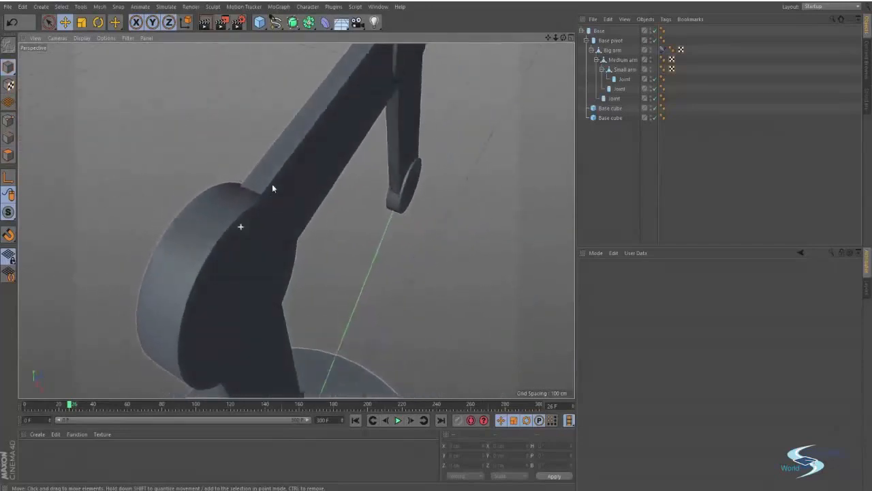
{"action": "right_click_drag", "start_coordinate": [272, 184], "coordinate": [241, 207], "text": "alt"}
{"action": "left_click_drag", "start_coordinate": [239, 205], "coordinate": [207, 219], "text": "alt"}
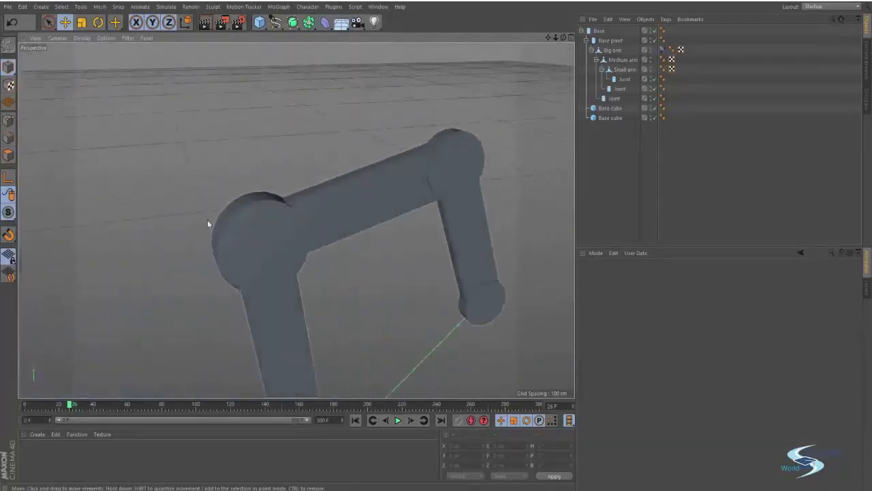
{"action": "right_click_drag", "start_coordinate": [296, 219], "coordinate": [254, 215], "text": "alt"}
{"action": "middle_click_drag", "start_coordinate": [255, 215], "coordinate": [287, 191], "text": "alt"}
{"action": "left_click_drag", "start_coordinate": [287, 190], "coordinate": [269, 182], "text": "alt"}
{"action": "right_click_drag", "start_coordinate": [269, 181], "coordinate": [246, 192], "text": "alt"}
{"action": "middle_click_drag", "start_coordinate": [248, 197], "coordinate": [257, 199], "text": "alt"}
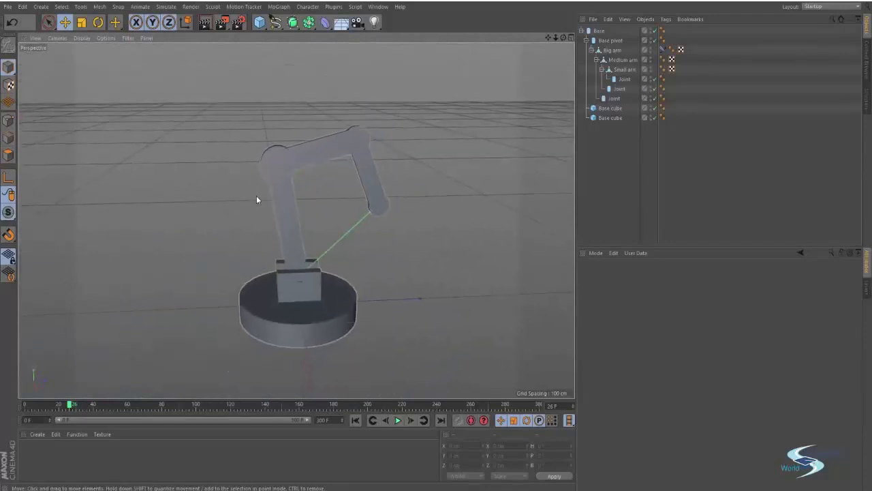
{"action": "key", "text": "ctrl+r"}
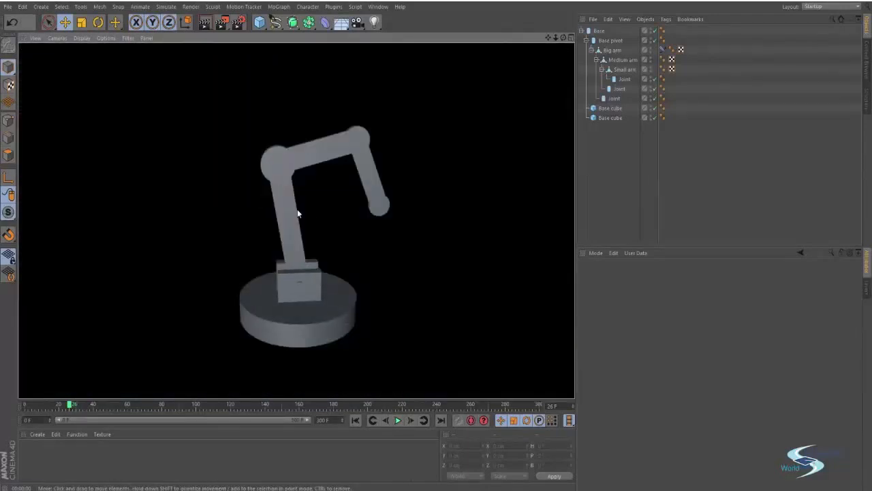
{"action": "left_click_drag", "start_coordinate": [296, 214], "coordinate": [262, 313], "text": "alt"}
{"action": "key", "text": "ctrl+r"}
Step: Create a new material Mat coloured yellow (R 249, G 190, B 26)
{"action": "double_click", "coordinate": [42, 446]}
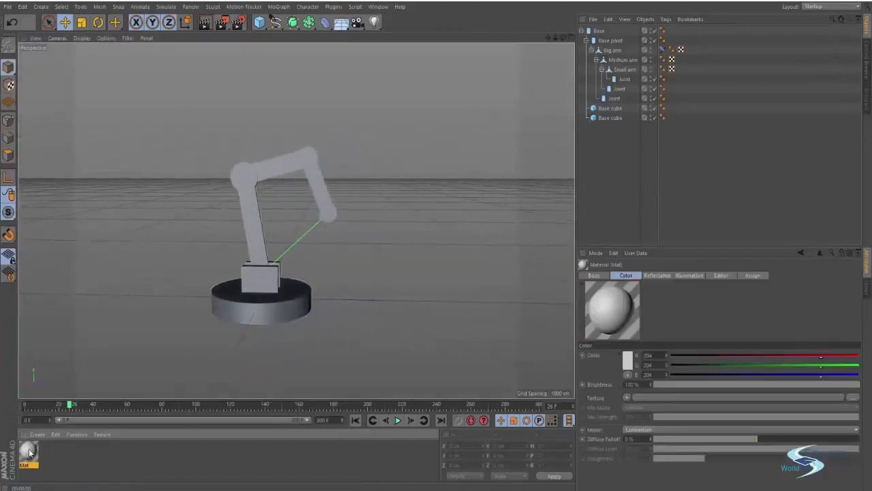
{"action": "double_click", "coordinate": [28, 451]}
{"action": "left_click", "coordinate": [249, 111]}
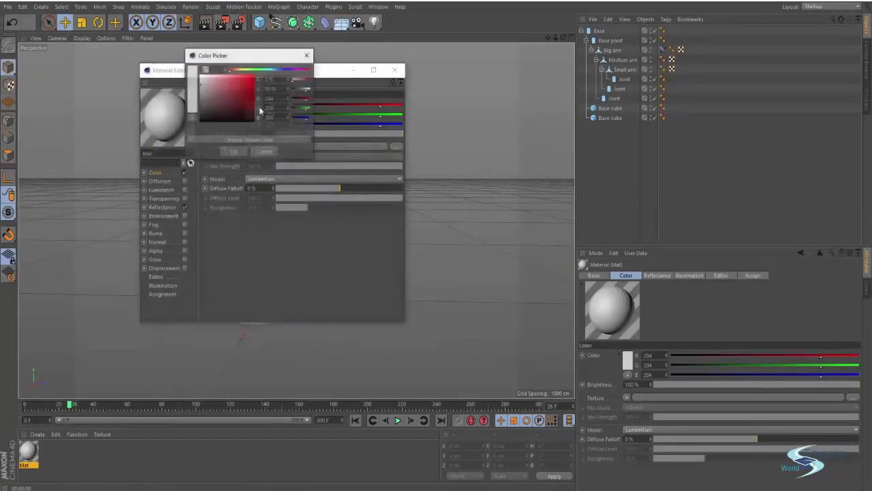
{"action": "left_click_drag", "start_coordinate": [232, 55], "coordinate": [318, 99]}
{"action": "left_click", "coordinate": [310, 92]}
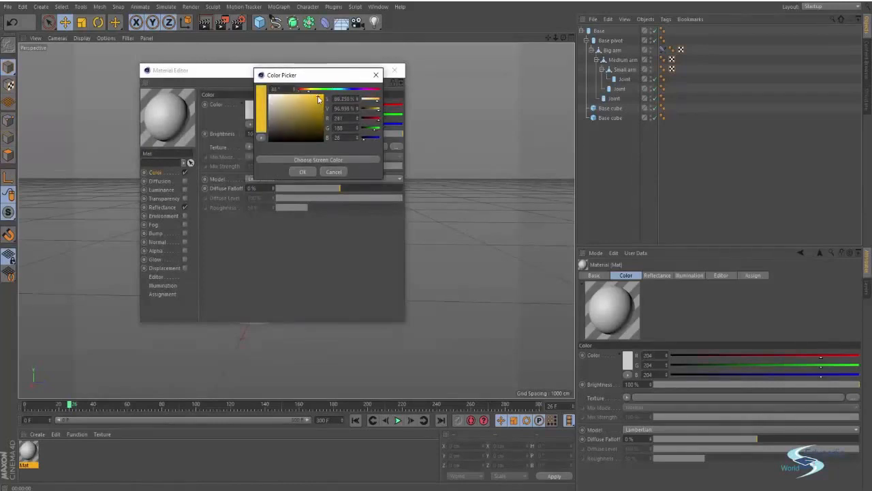
{"action": "left_click", "coordinate": [302, 172]}
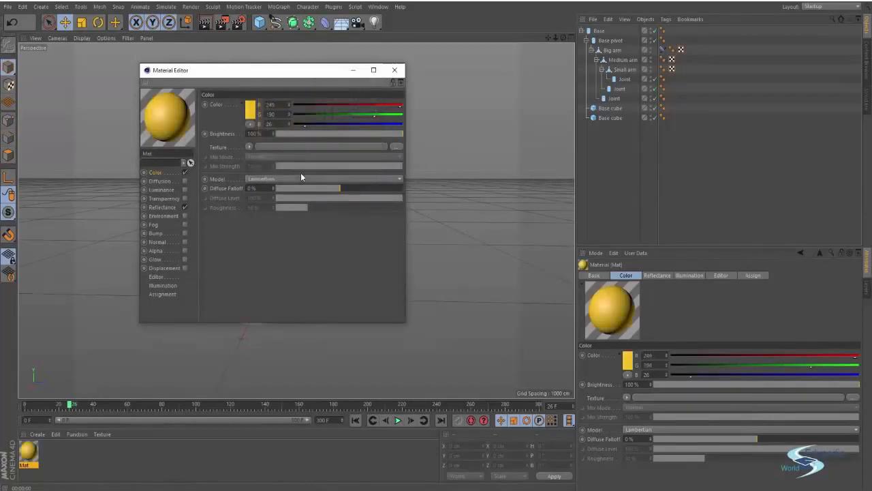
Step: Give Mat a Reflection (Legacy) layer: roughness 32%, reflection 5%, specular 8%
{"action": "left_click", "coordinate": [162, 207]}
{"action": "left_click", "coordinate": [264, 104]}
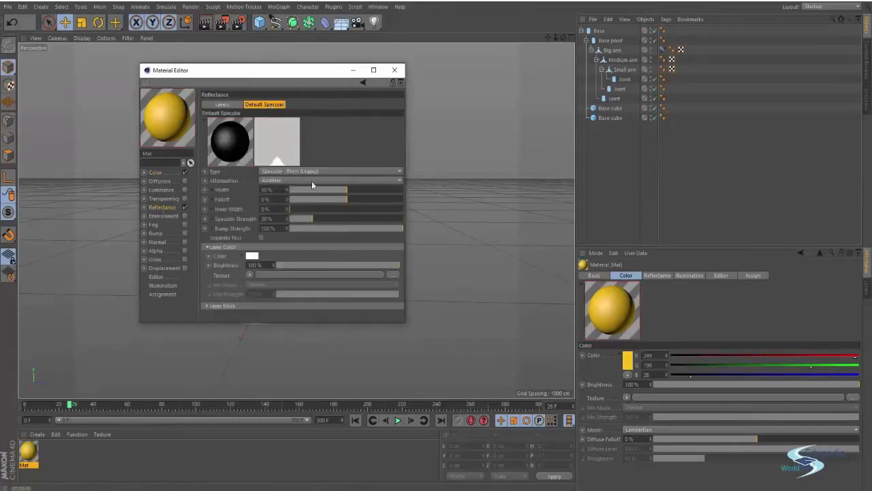
{"action": "left_click", "coordinate": [310, 171]}
{"action": "left_click", "coordinate": [294, 271]}
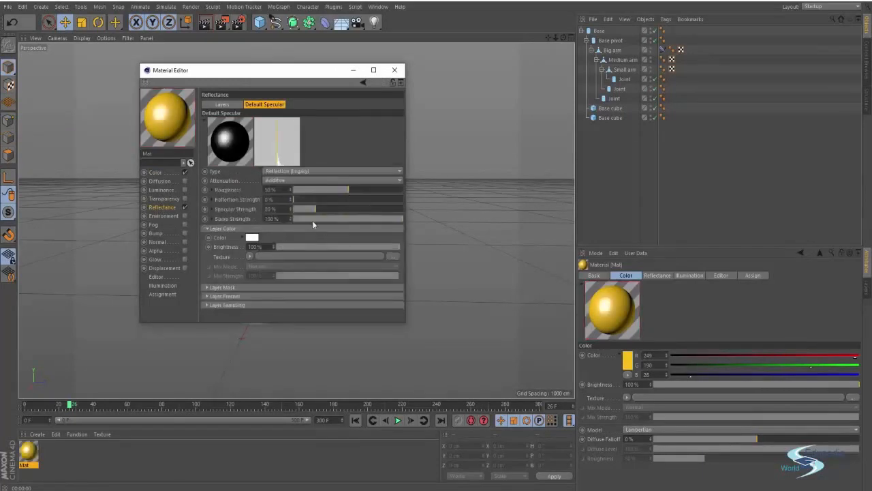
{"action": "left_click_drag", "start_coordinate": [309, 189], "coordinate": [329, 190]}
{"action": "left_click", "coordinate": [299, 199]}
{"action": "left_click", "coordinate": [303, 208]}
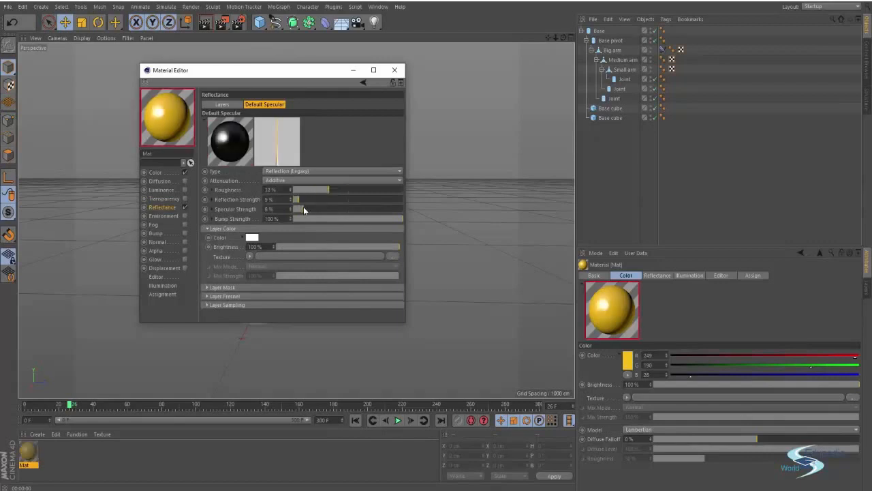
{"action": "left_click", "coordinate": [394, 69]}
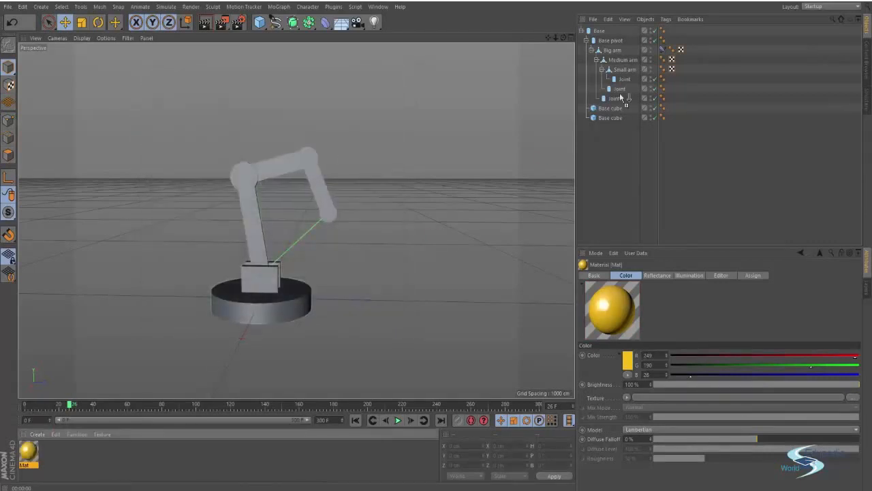
Step: Apply Mat to the whole robot via Base and lower its roughness, test-rendering each change
{"action": "left_click_drag", "start_coordinate": [596, 30], "coordinate": [597, 31]}
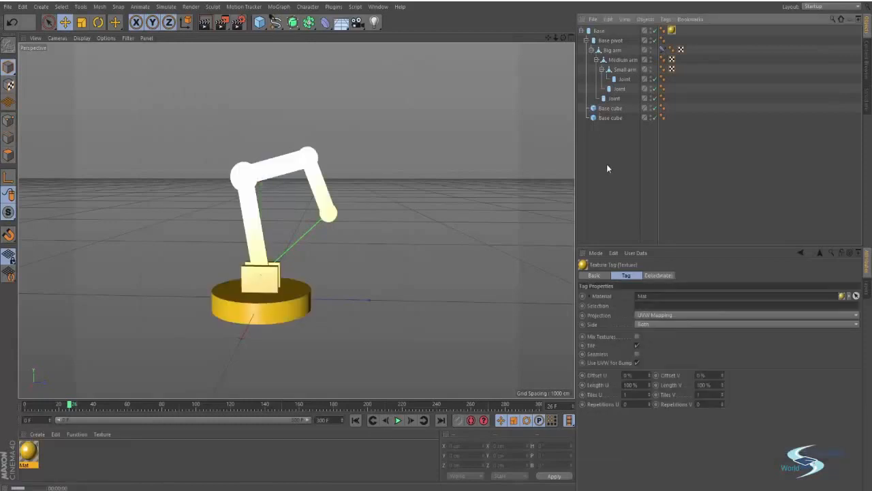
{"action": "key", "text": "ctrl+r"}
{"action": "double_click", "coordinate": [28, 450]}
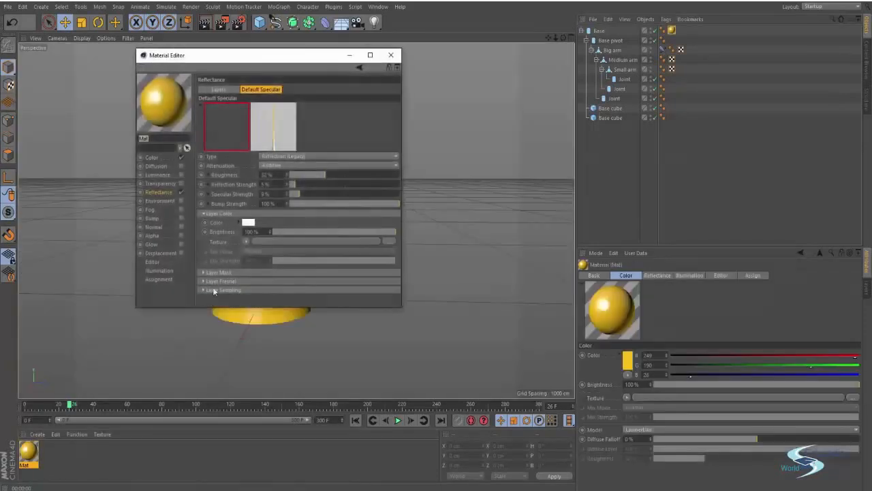
{"action": "left_click", "coordinate": [300, 175]}
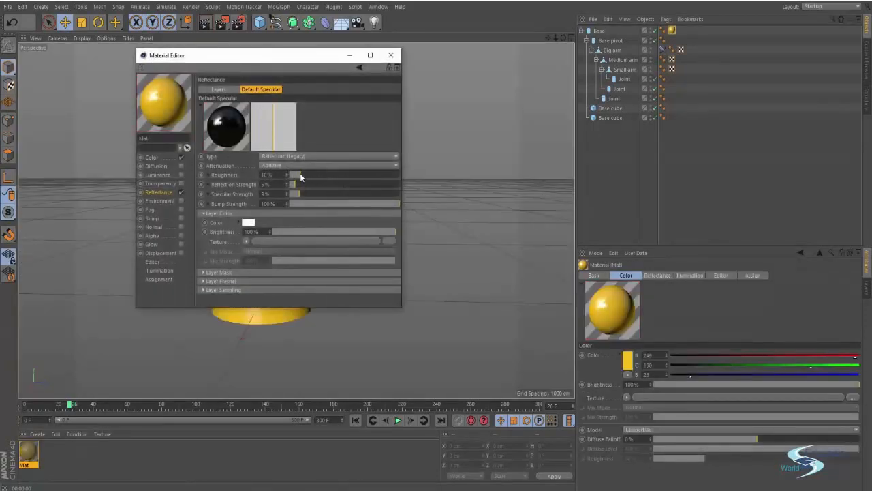
{"action": "left_click_drag", "start_coordinate": [278, 55], "coordinate": [591, 97]}
{"action": "key", "text": "ctrl+r"}
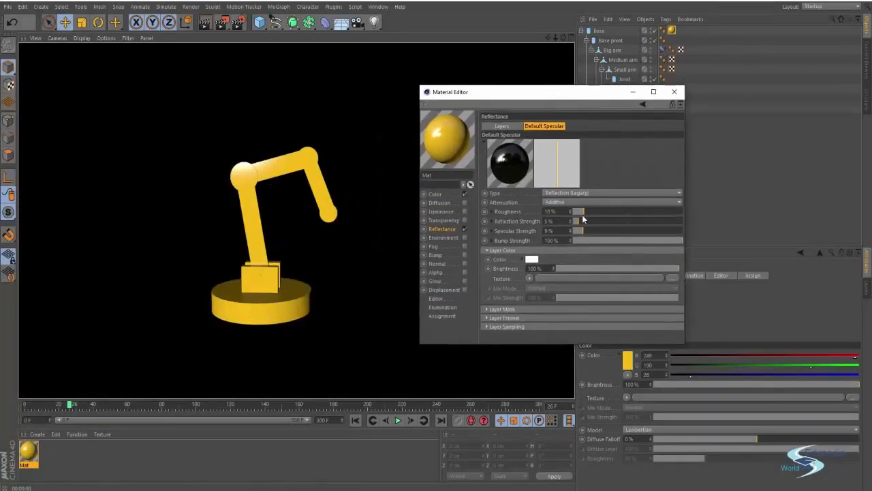
{"action": "left_click", "coordinate": [580, 211]}
{"action": "key", "text": "ctrl+r"}
Step: Retune reflection strength (11%, then 4%) while test-rendering from new angles, ending at 7% roughness
{"action": "left_click_drag", "start_coordinate": [271, 210], "coordinate": [331, 303], "text": "alt"}
{"action": "key", "text": "ctrl+r"}
{"action": "key", "text": "ctrl+r"}
{"action": "left_click_drag", "start_coordinate": [281, 232], "coordinate": [320, 166], "text": "alt"}
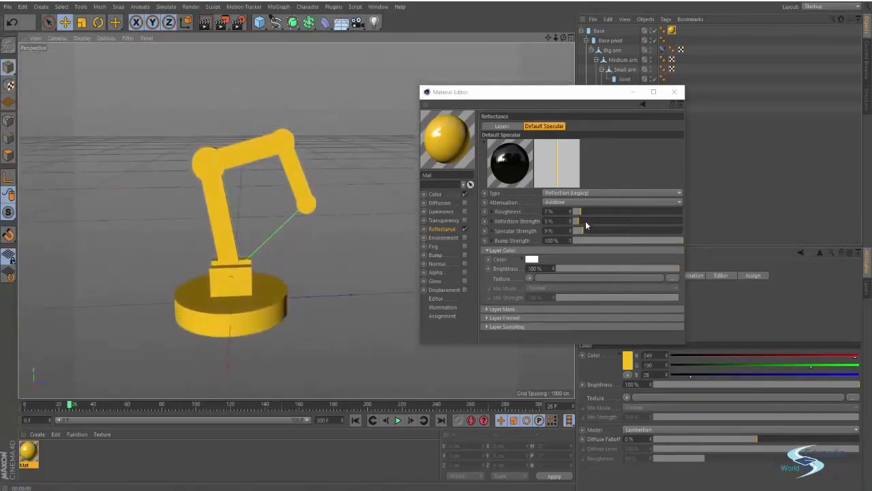
{"action": "mouse_move", "coordinate": [585, 220]}
{"action": "left_mouse_down"}
{"action": "mouse_move", "coordinate": [595, 218]}
{"action": "mouse_move", "coordinate": [577, 219]}
{"action": "left_mouse_up"}
{"action": "left_click", "coordinate": [602, 229]}
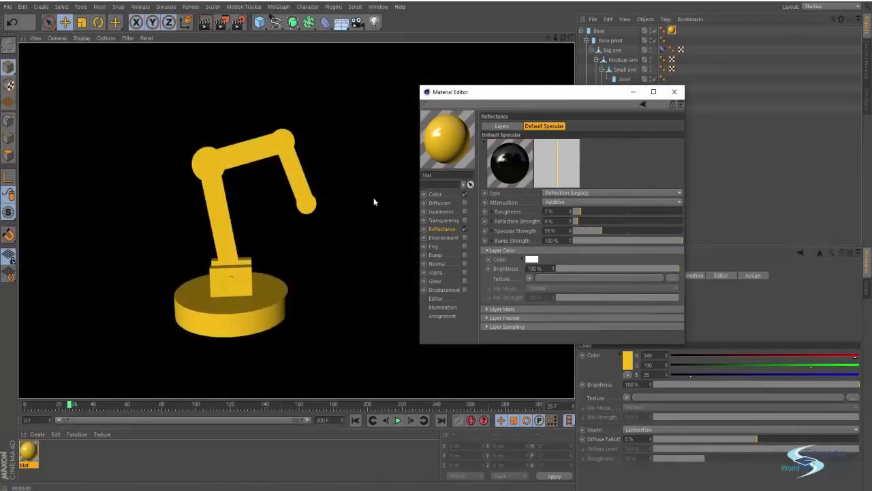
{"action": "left_click_drag", "start_coordinate": [374, 197], "coordinate": [261, 198], "text": "alt"}
{"action": "left_click", "coordinate": [674, 91]}
{"action": "left_click", "coordinate": [598, 31]}
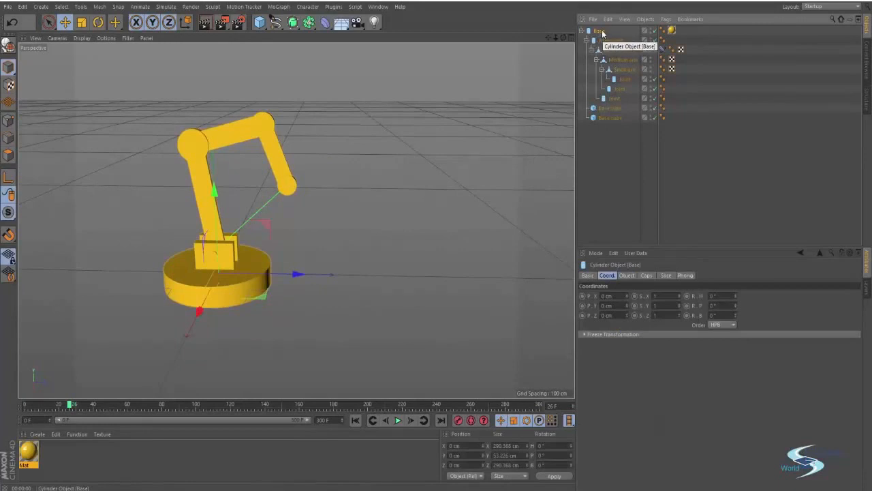
Step: Restore the robot hierarchy and rename Base to 'Robot 1'
{"action": "key", "text": "Delete"}
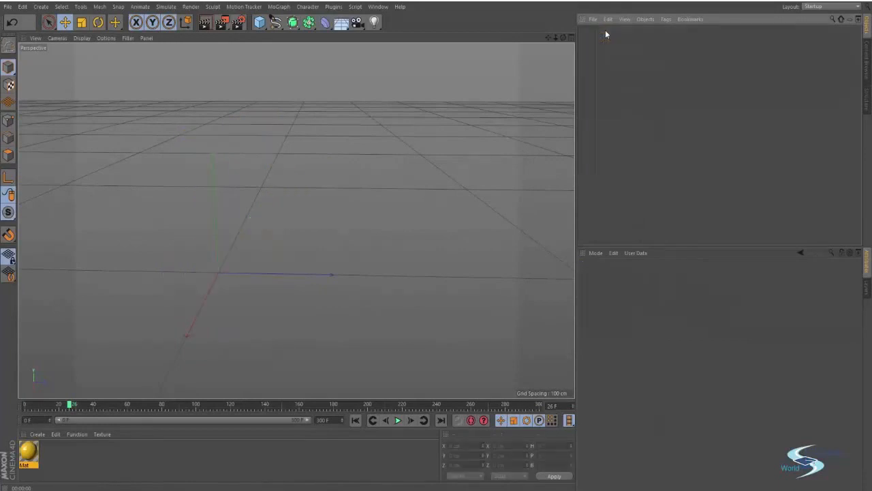
{"action": "key", "text": "ctrl+z"}
{"action": "double_click", "coordinate": [599, 31]}
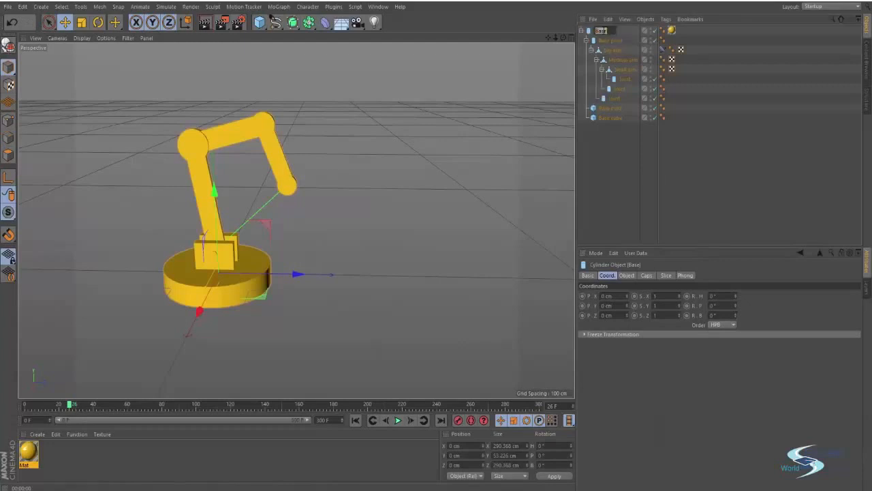
{"action": "type", "text": "Robot 1"}
{"action": "key", "text": "Return"}
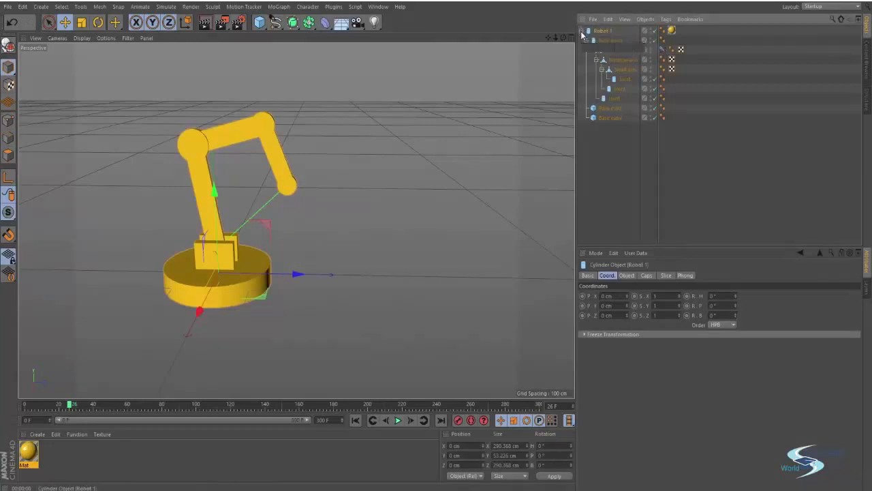
Step: Duplicate the Robot 1 rig and name the copy 'Robot 2'
{"action": "left_click", "coordinate": [581, 31]}
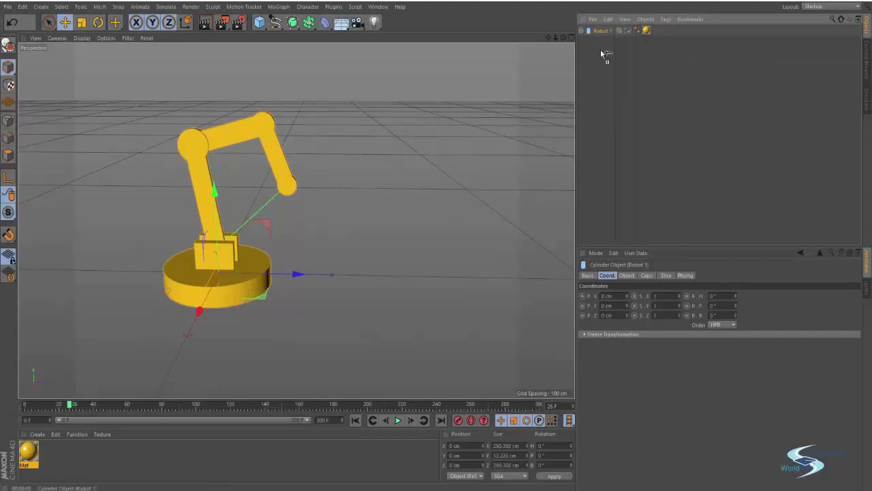
{"action": "left_click_drag", "start_coordinate": [600, 49], "coordinate": [601, 50], "text": "ctrl"}
{"action": "double_click", "coordinate": [603, 40]}
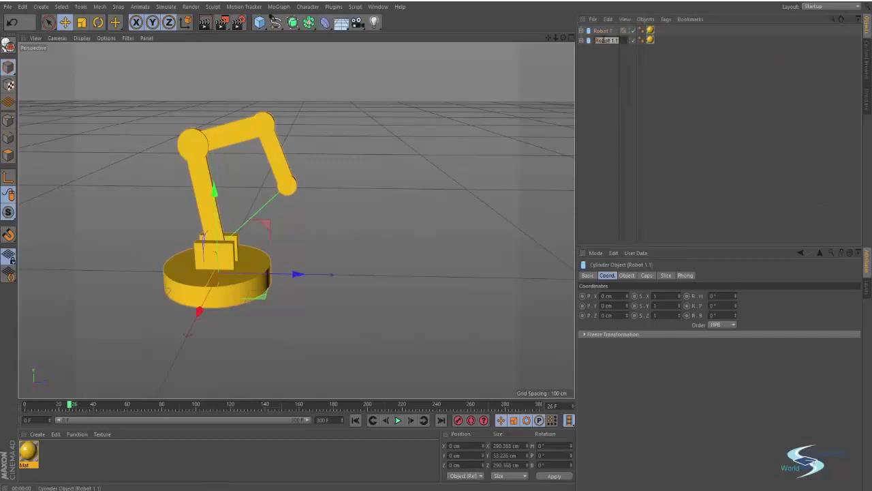
{"action": "type", "text": "Robot 2"}
{"action": "key", "text": "Return"}
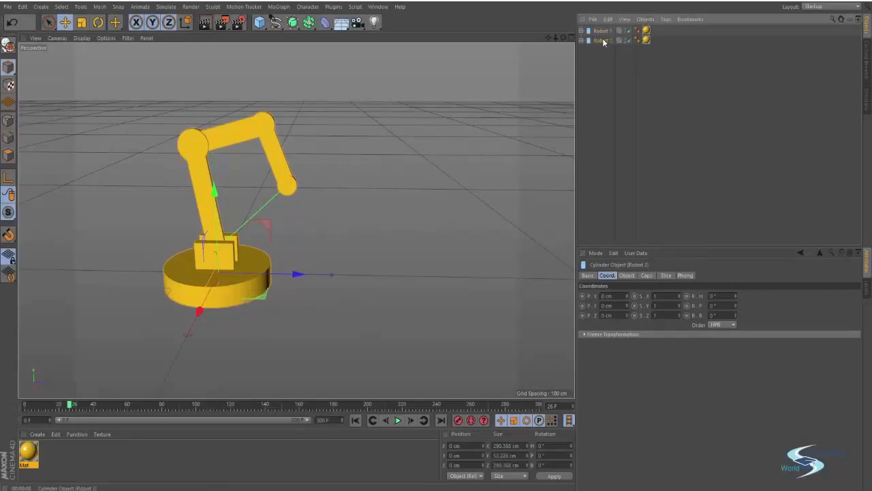
Step: Move Robot 2 beside the first arm and rotate it 180° to face it
{"action": "key", "text": "e"}
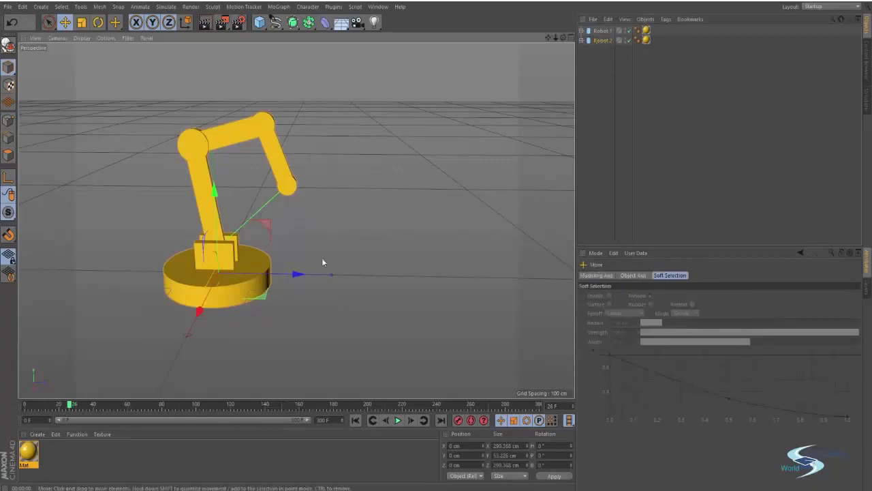
{"action": "left_click_drag", "start_coordinate": [295, 274], "coordinate": [500, 281]}
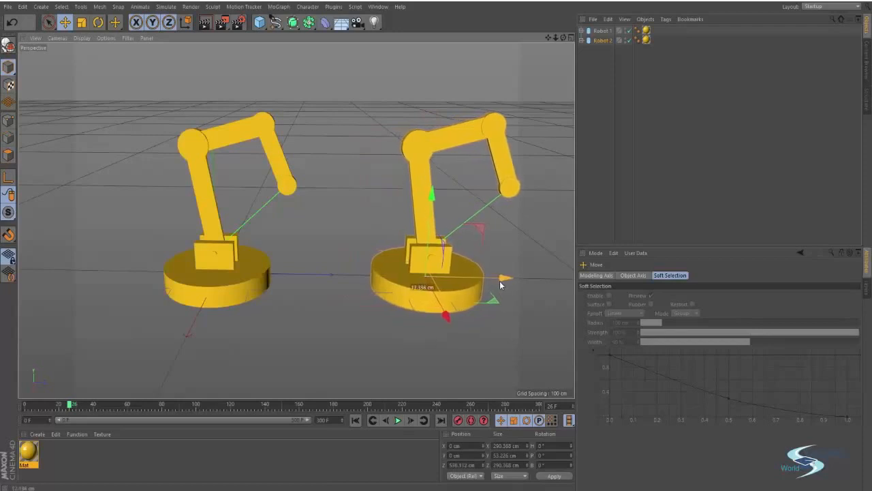
{"action": "key", "text": "r"}
{"action": "mouse_move", "coordinate": [419, 298]}
{"action": "left_mouse_down"}
{"action": "mouse_move", "coordinate": [488, 294]}
{"action": "mouse_move", "coordinate": [464, 299]}
{"action": "mouse_move", "coordinate": [417, 286]}
{"action": "mouse_move", "coordinate": [417, 300]}
{"action": "left_mouse_up"}
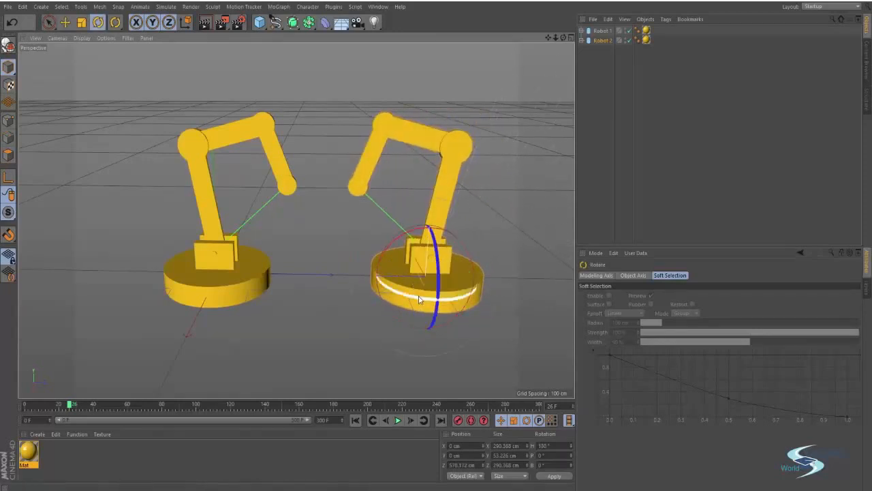
{"action": "left_click", "coordinate": [598, 173]}
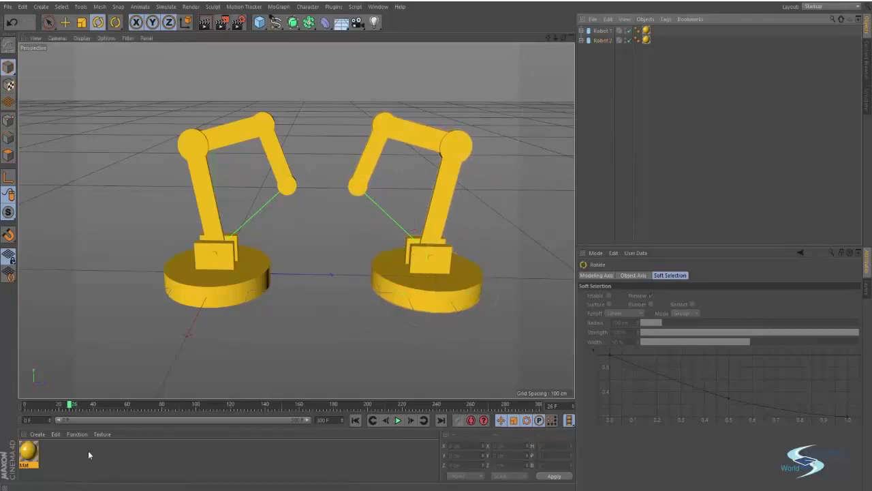
Step: Duplicate Mat as Mat.1 and recolour it blue (R 26, G 45, B 249)
{"action": "double_click", "coordinate": [31, 447]}
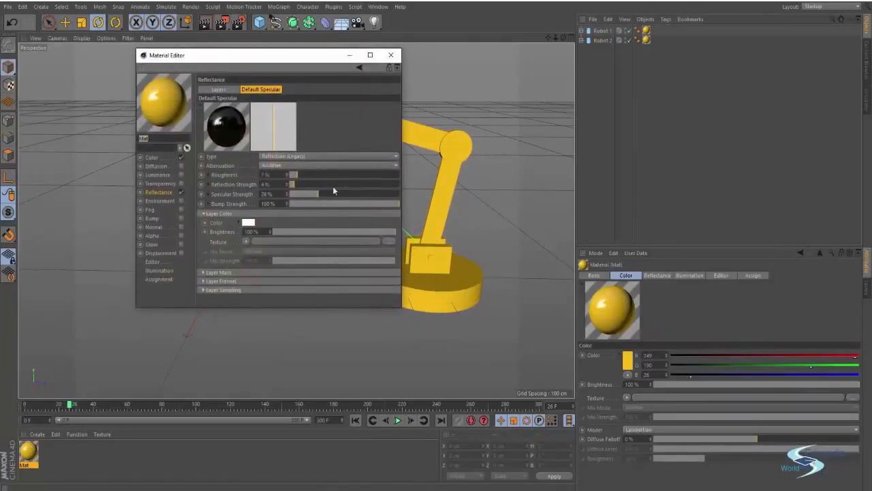
{"action": "left_click", "coordinate": [390, 56]}
{"action": "left_click_drag", "start_coordinate": [29, 460], "coordinate": [52, 455], "text": "ctrl"}
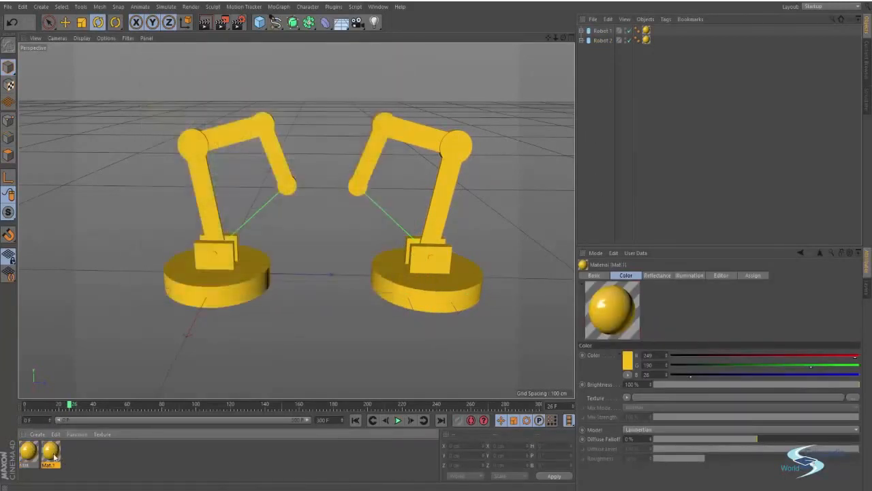
{"action": "double_click", "coordinate": [52, 454]}
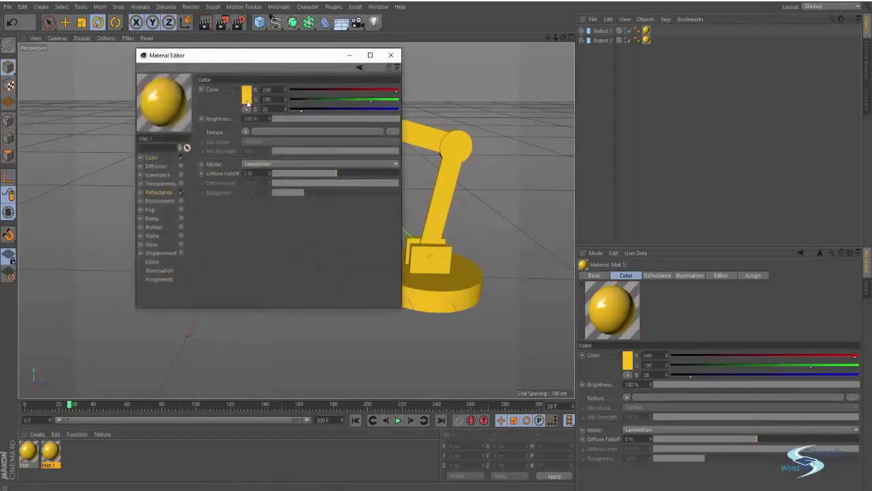
{"action": "left_click", "coordinate": [247, 98]}
{"action": "left_click_drag", "start_coordinate": [247, 65], "coordinate": [279, 67]}
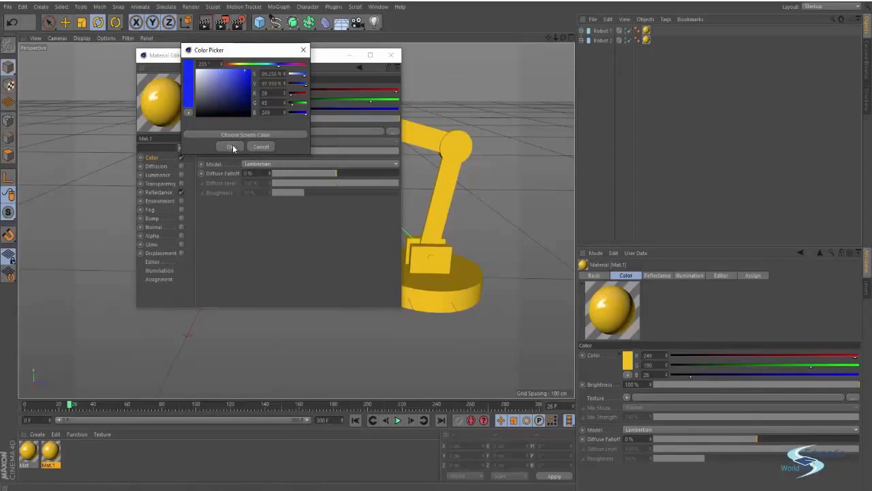
{"action": "left_click", "coordinate": [231, 147]}
Step: Apply the blue Mat.1 to Robot 2, leaving Robot 1 yellow
{"action": "left_click", "coordinate": [390, 55]}
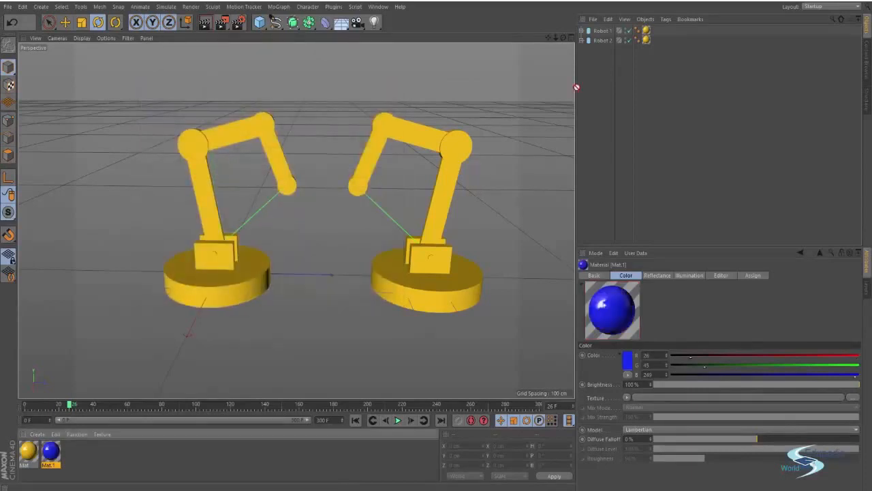
{"action": "left_click_drag", "start_coordinate": [602, 42], "coordinate": [602, 42]}
{"action": "left_click", "coordinate": [606, 79]}
{"action": "scroll", "coordinate": [343, 147], "scroll_direction": "up", "scroll_amount": 1}
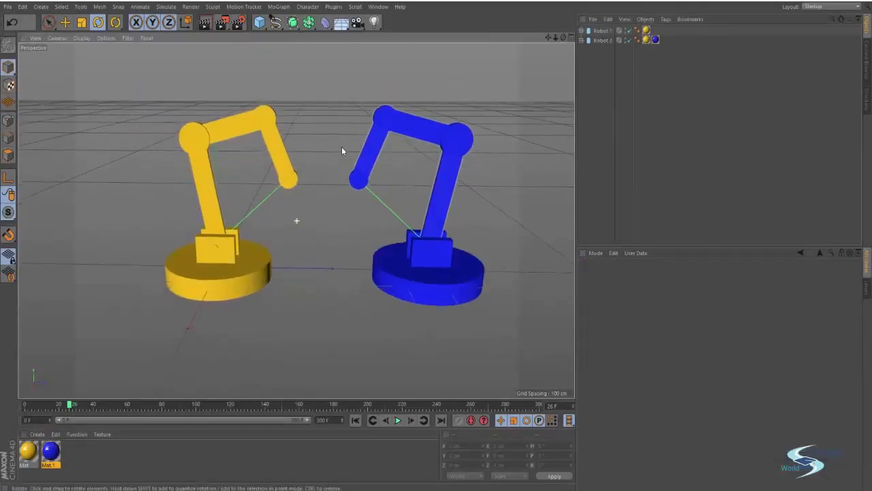
{"action": "middle_click_drag", "start_coordinate": [341, 148], "coordinate": [337, 167], "text": "alt"}
{"action": "scroll", "coordinate": [337, 166], "scroll_direction": "up", "scroll_amount": 1}
Step: Add a Null and move it up between the two robot arms
{"action": "left_click", "coordinate": [259, 22]}
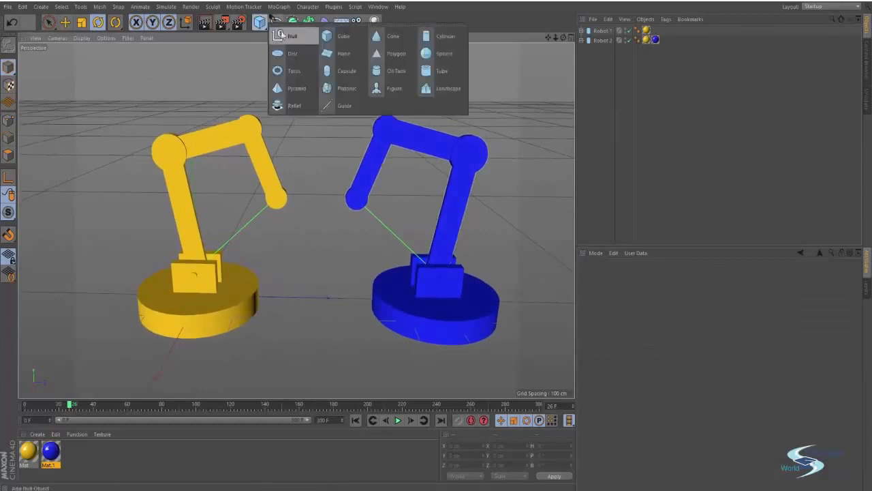
{"action": "left_click", "coordinate": [288, 35]}
{"action": "key", "text": "e"}
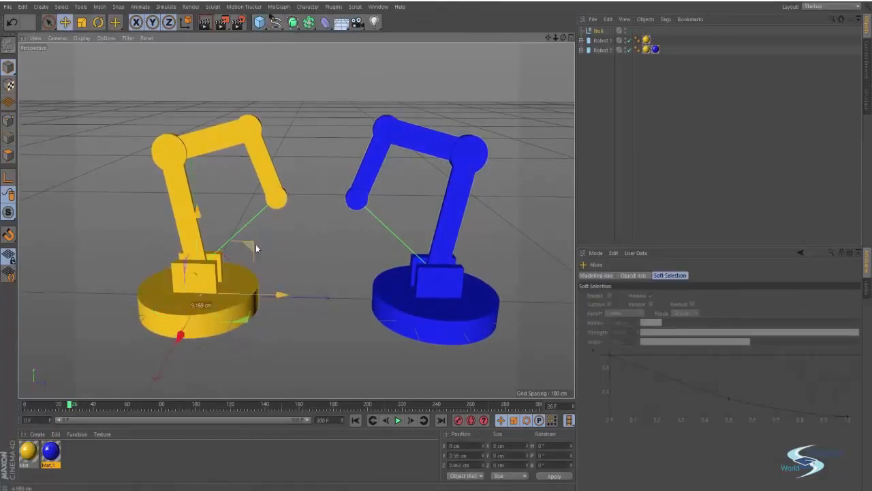
{"action": "left_click_drag", "start_coordinate": [256, 244], "coordinate": [365, 154]}
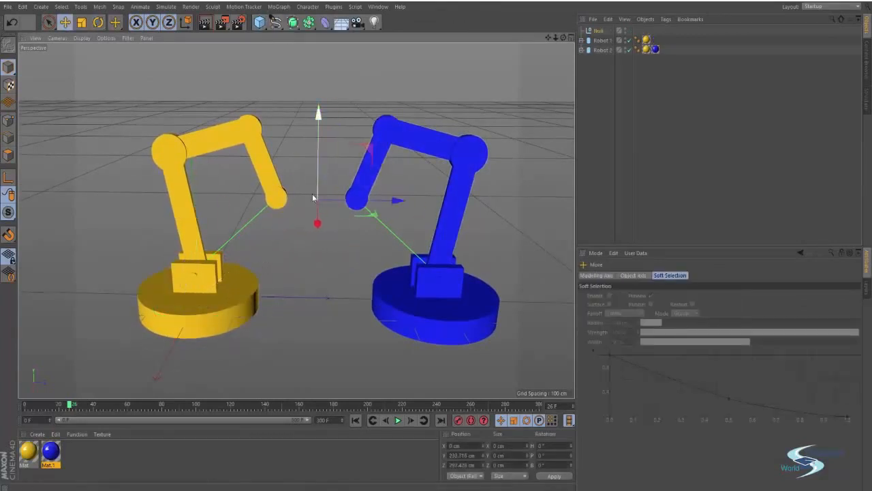
{"action": "scroll", "coordinate": [329, 196], "scroll_direction": "up", "scroll_amount": 1}
{"action": "scroll", "coordinate": [329, 197], "scroll_direction": "up", "scroll_amount": 1}
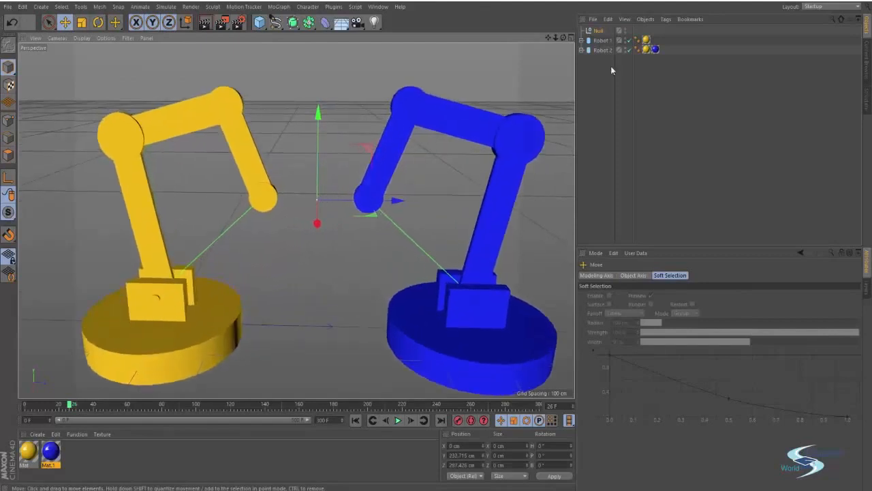
Step: Add a second null and nest Null.1 inside the first Null
{"action": "left_click", "coordinate": [261, 23]}
{"action": "left_click", "coordinate": [291, 37]}
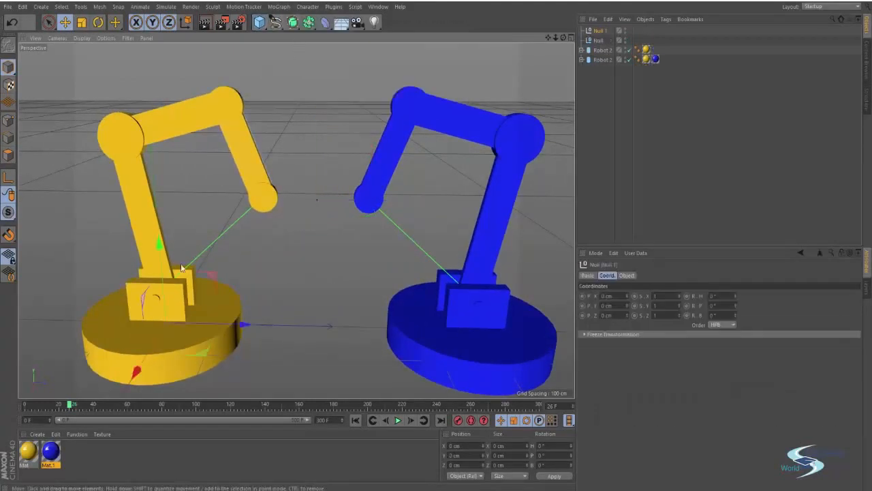
{"action": "left_click", "coordinate": [600, 34]}
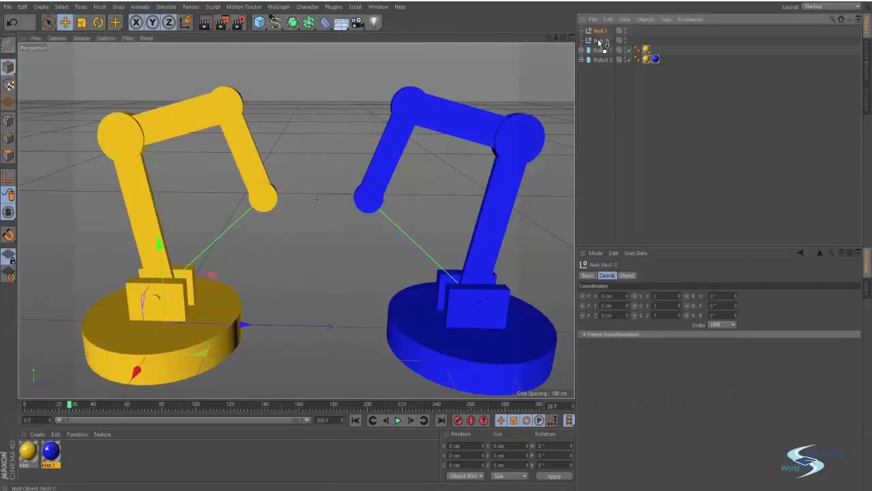
{"action": "left_click_drag", "start_coordinate": [598, 41], "coordinate": [598, 43]}
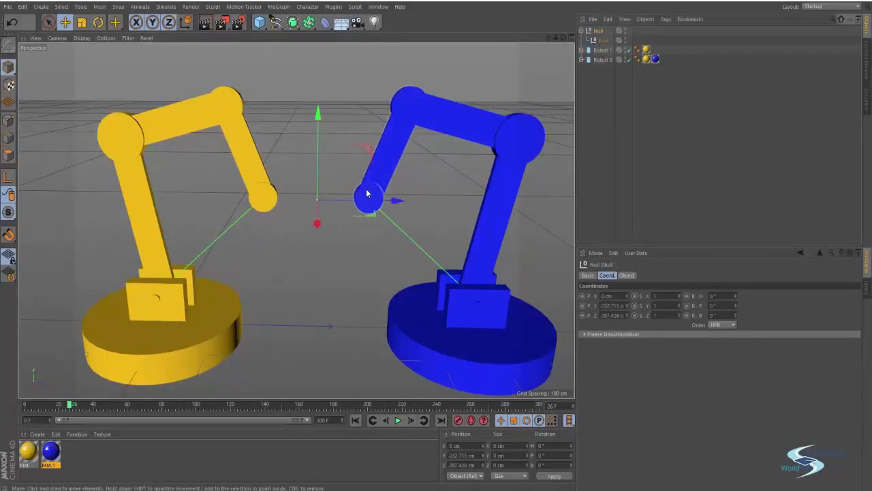
Step: Rename the parent null 'Controll' and the nested null 'Robot 1 control'
{"action": "key", "text": "Return"}
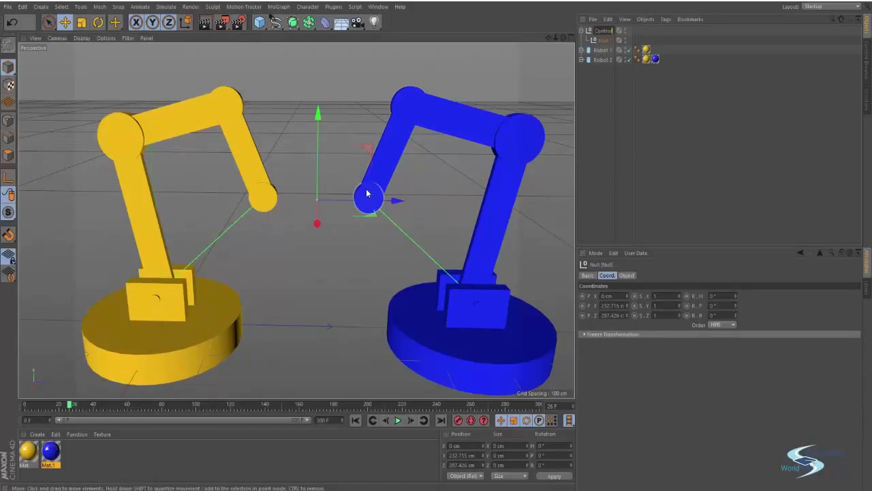
{"action": "type", "text": "Controll"}
{"action": "key", "text": "Return"}
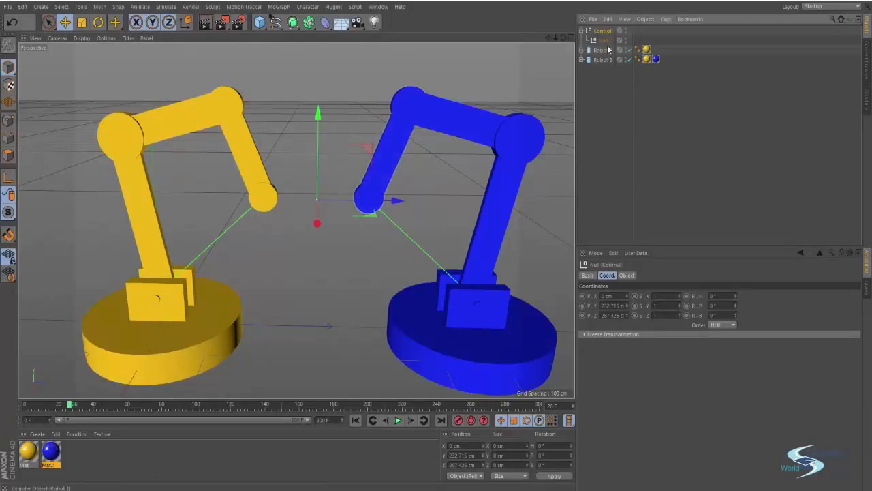
{"action": "double_click", "coordinate": [605, 40]}
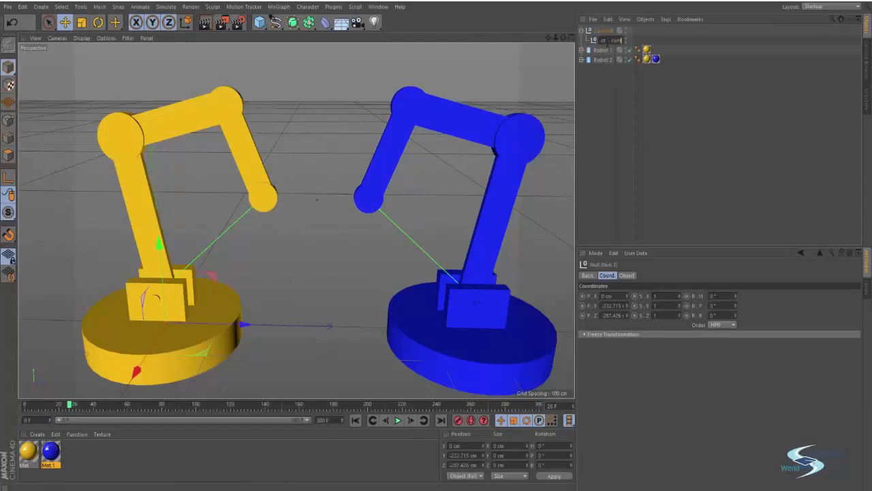
{"action": "type", "text": "Robot 1 control"}
{"action": "key", "text": "Return"}
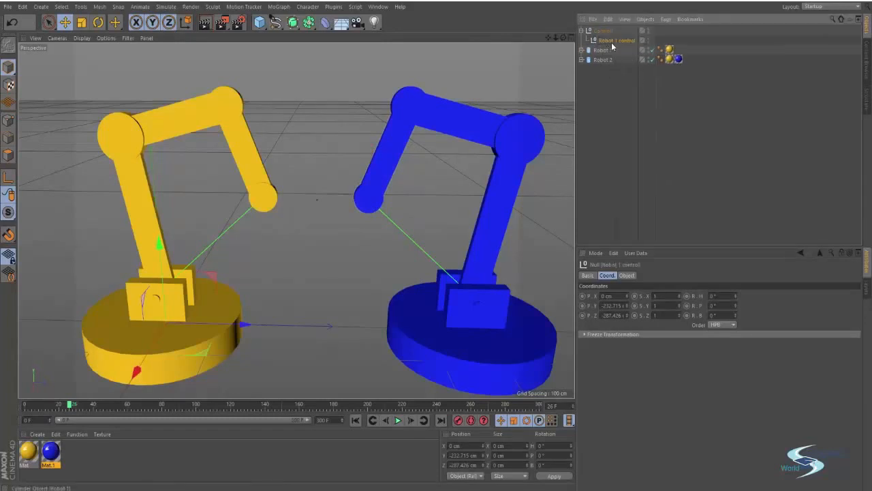
Step: Move Robot 1 control up between the two arm tips
{"action": "left_click_drag", "start_coordinate": [210, 276], "coordinate": [349, 149]}
{"action": "left_click", "coordinate": [603, 31]}
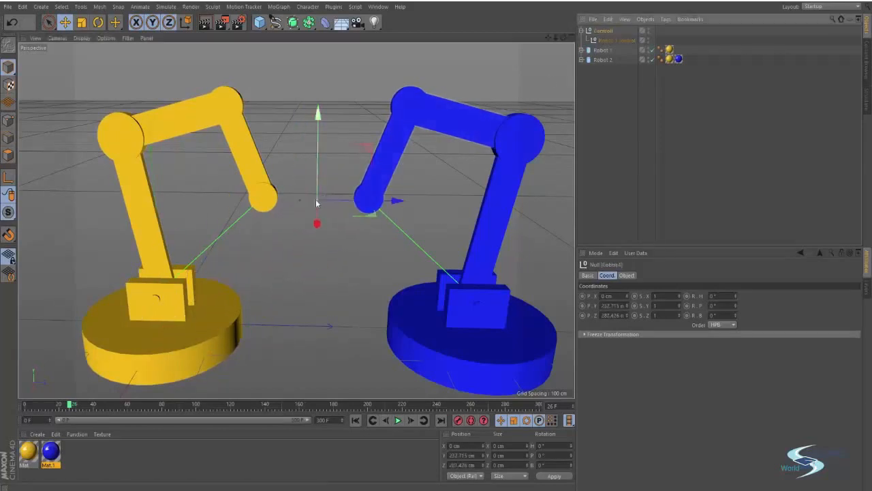
{"action": "left_click", "coordinate": [308, 247]}
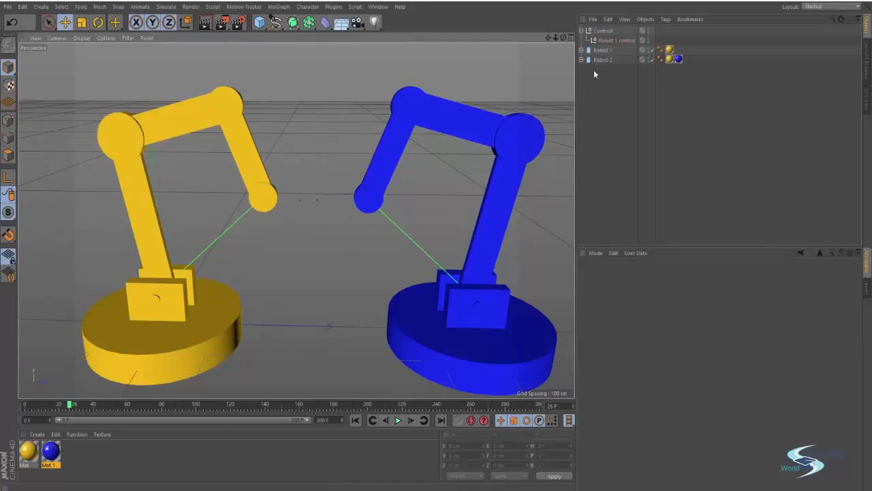
Step: Copy Robot 1 control toward the blue arm as 'Robot 2 control' and raise Controll slightly
{"action": "left_click", "coordinate": [616, 40]}
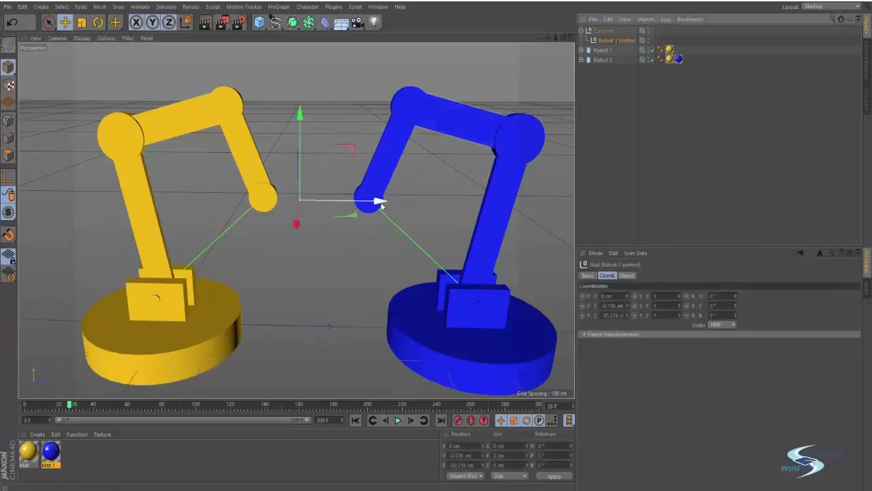
{"action": "left_click_drag", "start_coordinate": [379, 202], "coordinate": [414, 196]}
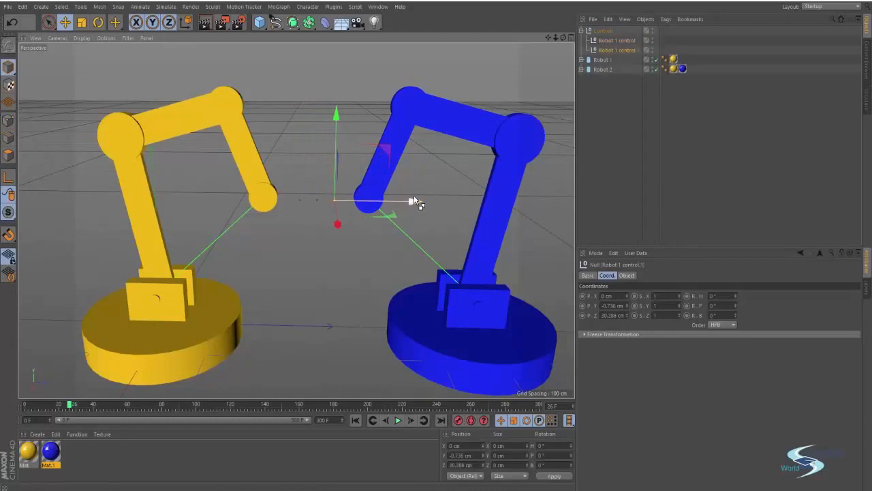
{"action": "double_click", "coordinate": [617, 50]}
{"action": "key", "text": "BackSpace"}
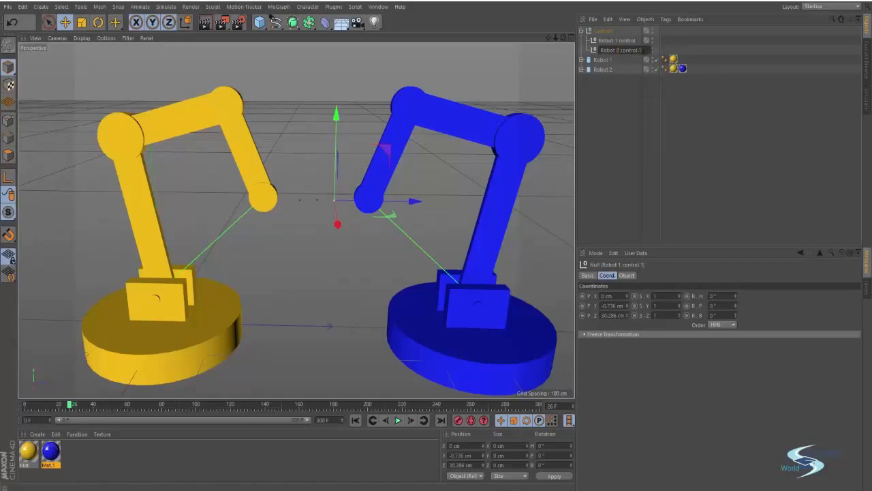
{"action": "key", "text": "Return"}
{"action": "left_click", "coordinate": [603, 31]}
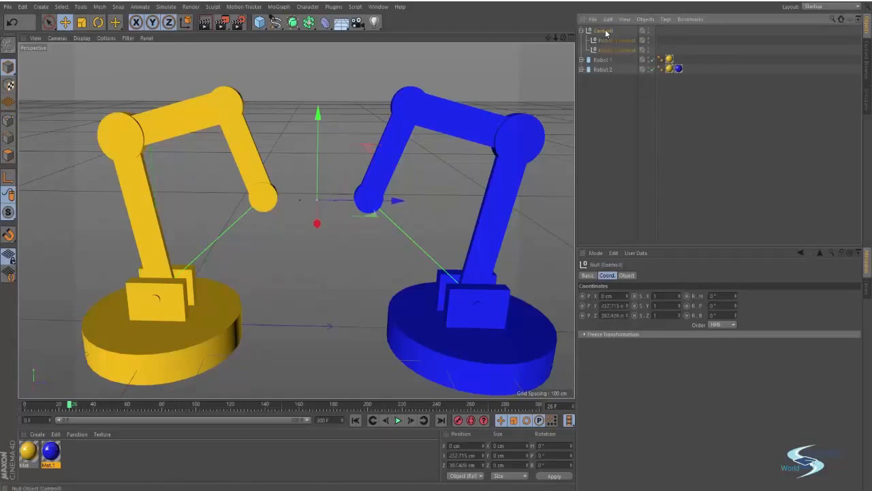
{"action": "left_click_drag", "start_coordinate": [318, 137], "coordinate": [318, 121]}
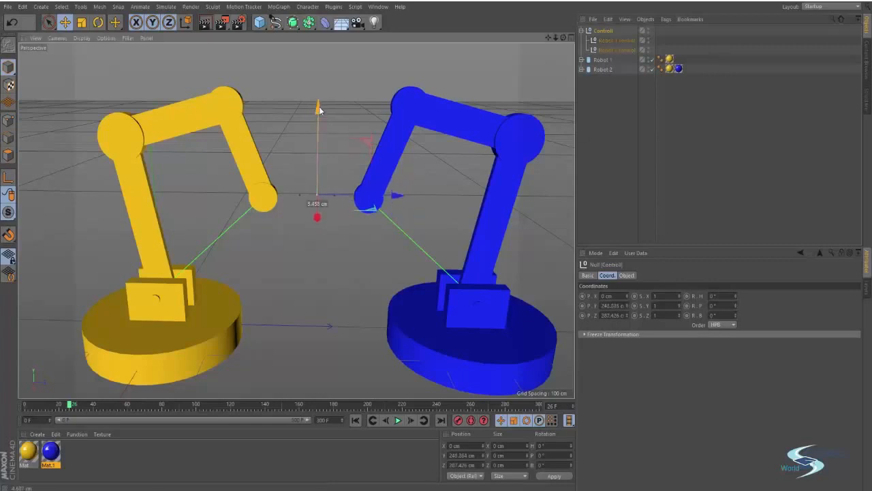
Step: Expand both robots and set Robot 1 control as the goal of Robot 1's IK tag
{"action": "left_click", "coordinate": [596, 86]}
{"action": "left_click", "coordinate": [582, 60]}
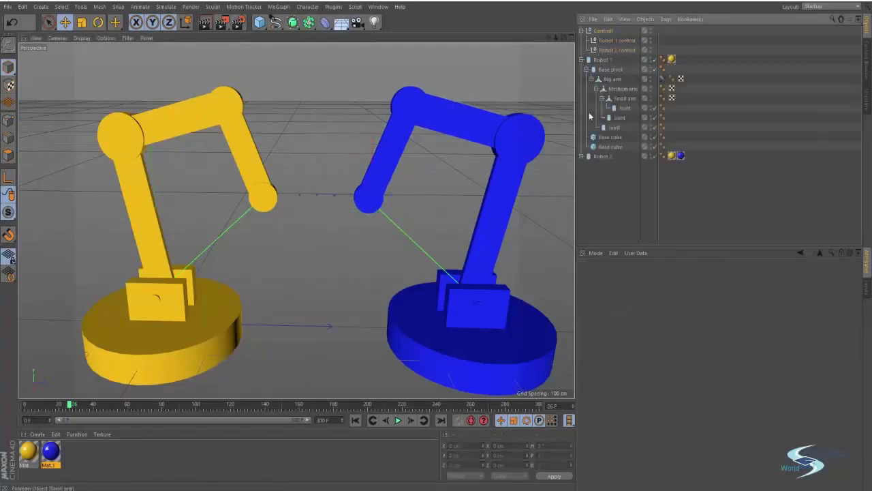
{"action": "left_click", "coordinate": [582, 157]}
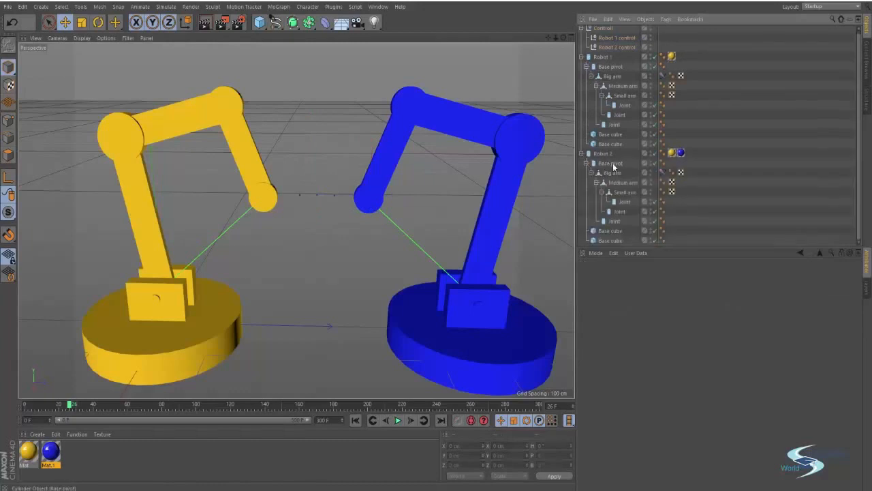
{"action": "left_click", "coordinate": [662, 77]}
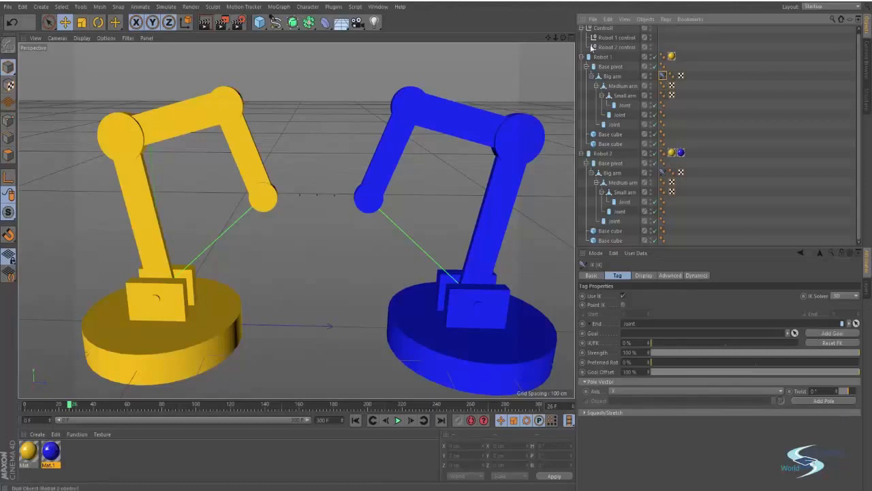
{"action": "scroll", "coordinate": [613, 49], "scroll_direction": "up", "scroll_amount": 1}
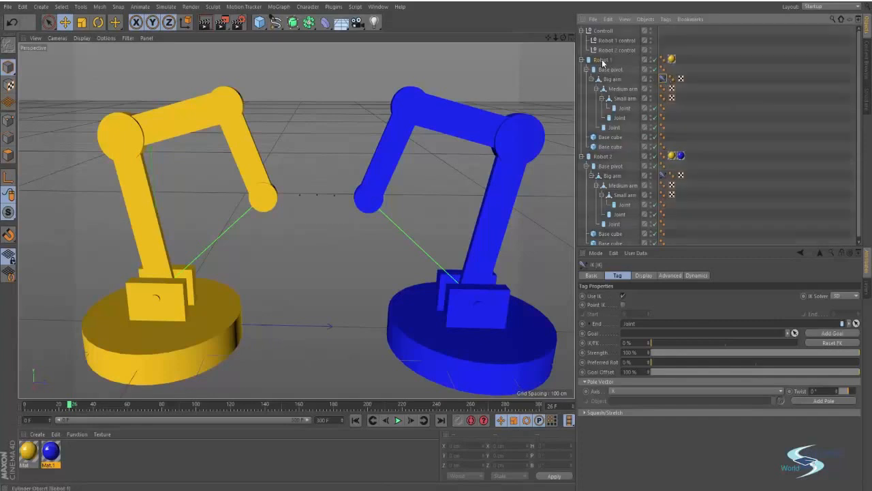
{"action": "left_click", "coordinate": [603, 61]}
{"action": "left_click", "coordinate": [664, 80]}
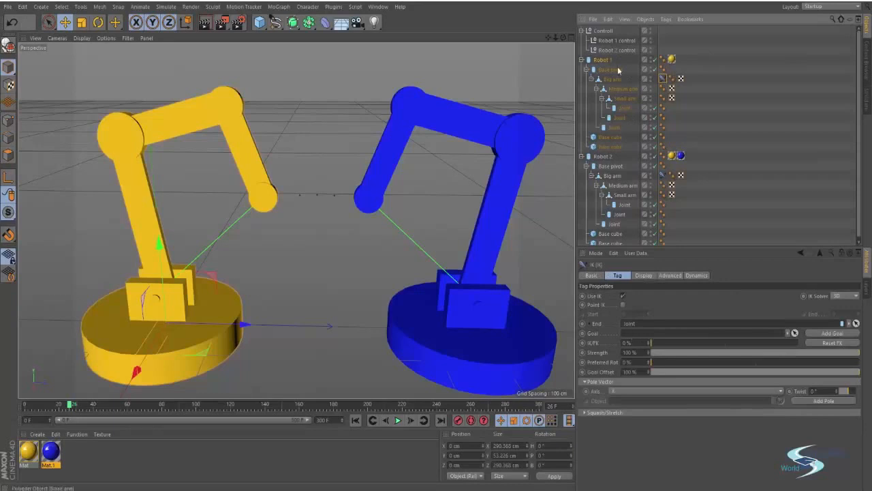
{"action": "left_click_drag", "start_coordinate": [611, 43], "coordinate": [627, 174]}
{"action": "left_click_drag", "start_coordinate": [637, 332], "coordinate": [636, 333]}
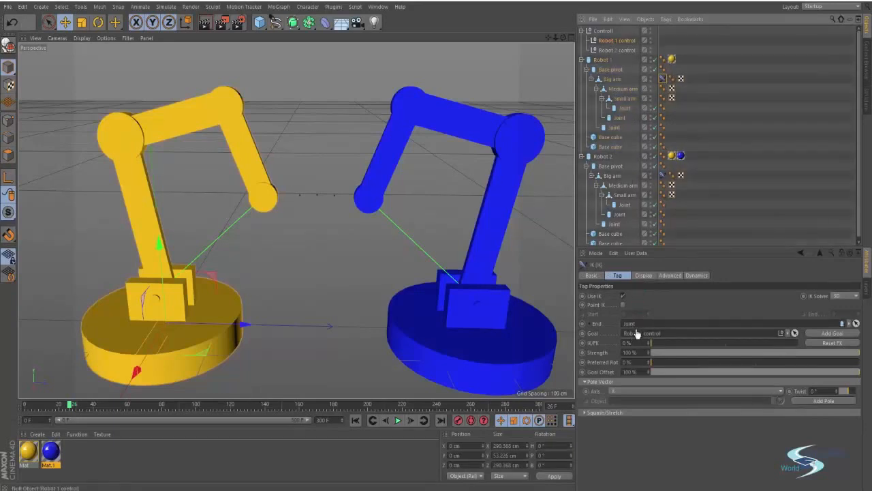
Step: Link Robot 2 control into the Goal field of Robot 2's Big arm IK tag
{"action": "left_click", "coordinate": [662, 175]}
{"action": "left_click_drag", "start_coordinate": [608, 51], "coordinate": [643, 332]}
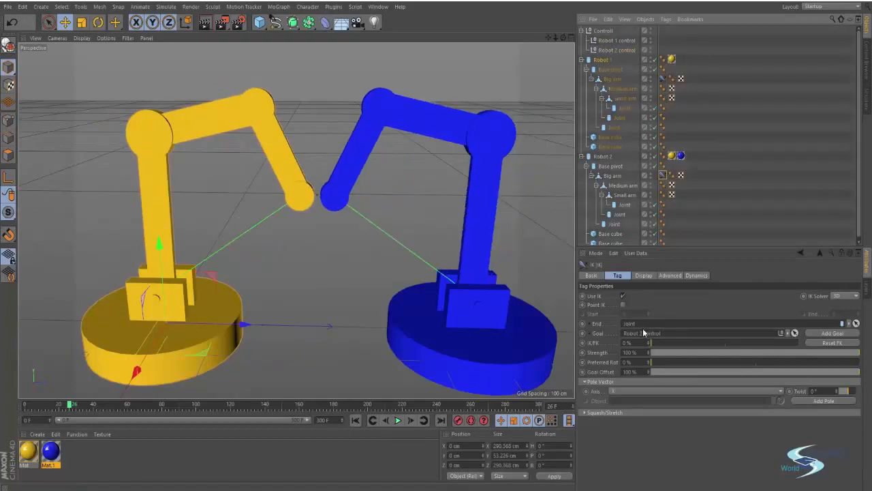
{"action": "left_click", "coordinate": [627, 51]}
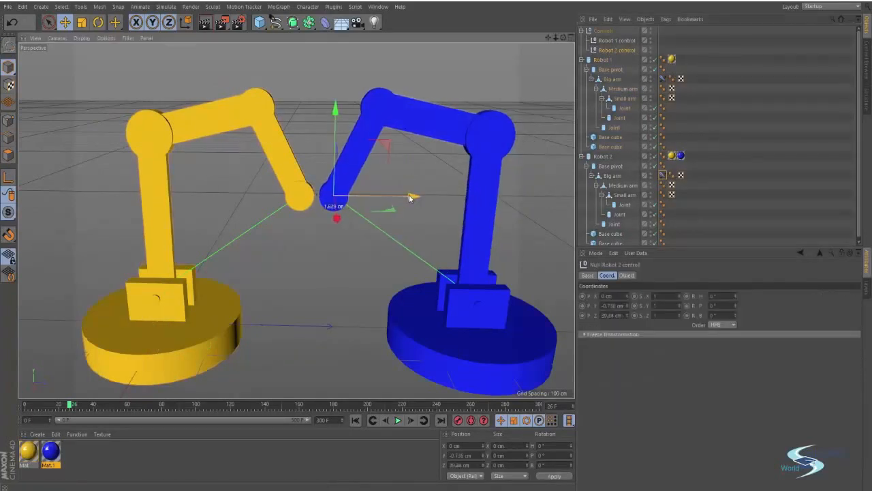
Step: Move Robot 2 control so the blue arm reaches left
{"action": "left_click_drag", "start_coordinate": [409, 198], "coordinate": [353, 213]}
{"action": "left_click", "coordinate": [750, 107]}
{"action": "scroll", "coordinate": [358, 214], "scroll_direction": "down", "scroll_amount": 3}
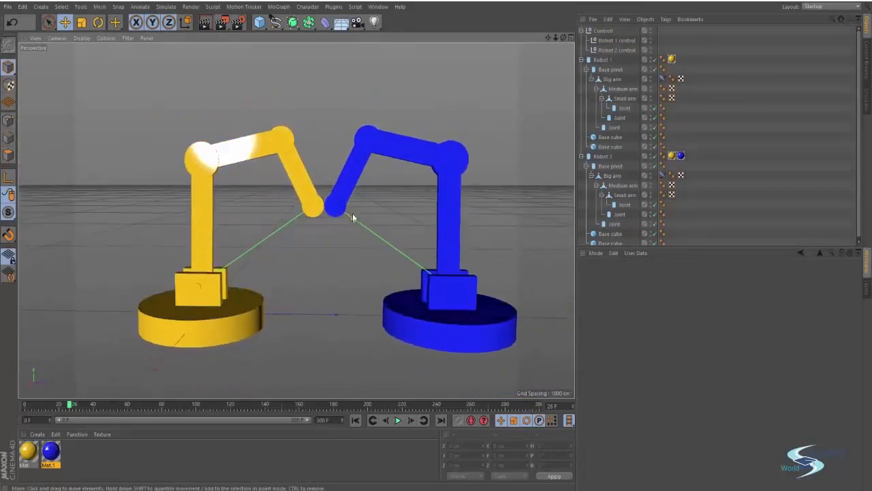
Step: Rename Controll to 'Control' and move it so both arms bend to follow
{"action": "left_click", "coordinate": [609, 31]}
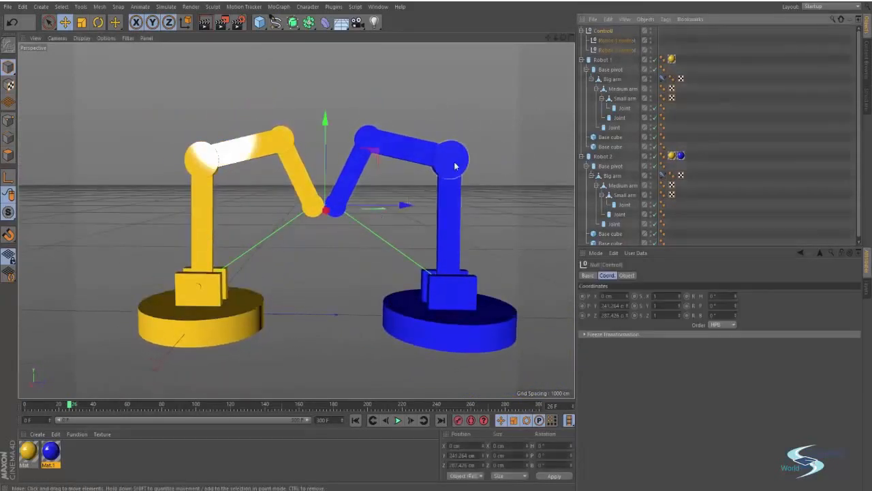
{"action": "double_click", "coordinate": [604, 31]}
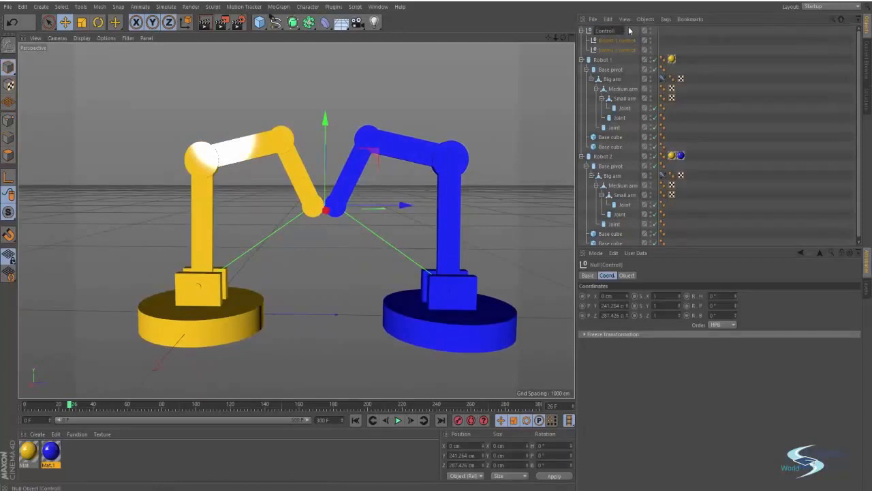
{"action": "key", "text": "Return"}
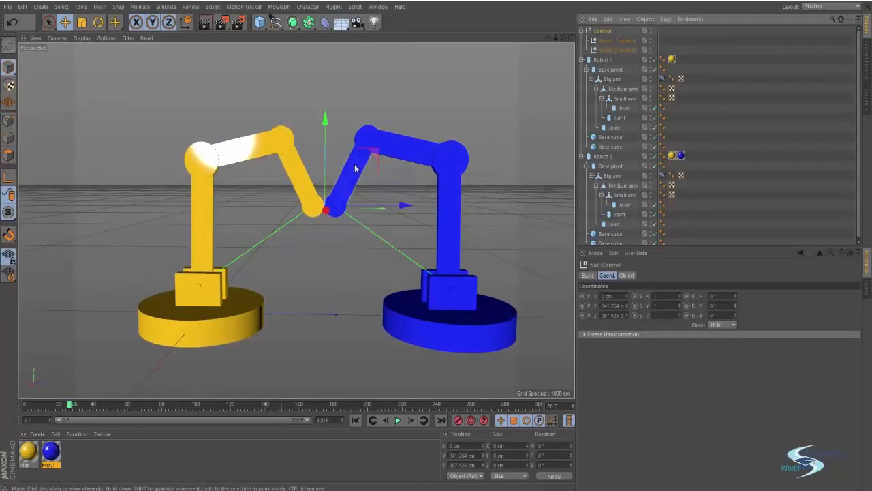
{"action": "left_click", "coordinate": [377, 159]}
{"action": "mouse_move", "coordinate": [377, 159]}
{"action": "left_mouse_down"}
{"action": "mouse_move", "coordinate": [416, 133]}
{"action": "mouse_move", "coordinate": [504, 124]}
{"action": "mouse_move", "coordinate": [377, 82]}
{"action": "mouse_move", "coordinate": [259, 153]}
{"action": "mouse_move", "coordinate": [380, 189]}
{"action": "mouse_move", "coordinate": [442, 157]}
{"action": "mouse_move", "coordinate": [363, 104]}
{"action": "mouse_move", "coordinate": [321, 136]}
{"action": "mouse_move", "coordinate": [415, 150]}
{"action": "mouse_move", "coordinate": [259, 157]}
{"action": "mouse_move", "coordinate": [376, 143]}
{"action": "mouse_move", "coordinate": [378, 153]}
{"action": "left_mouse_up"}
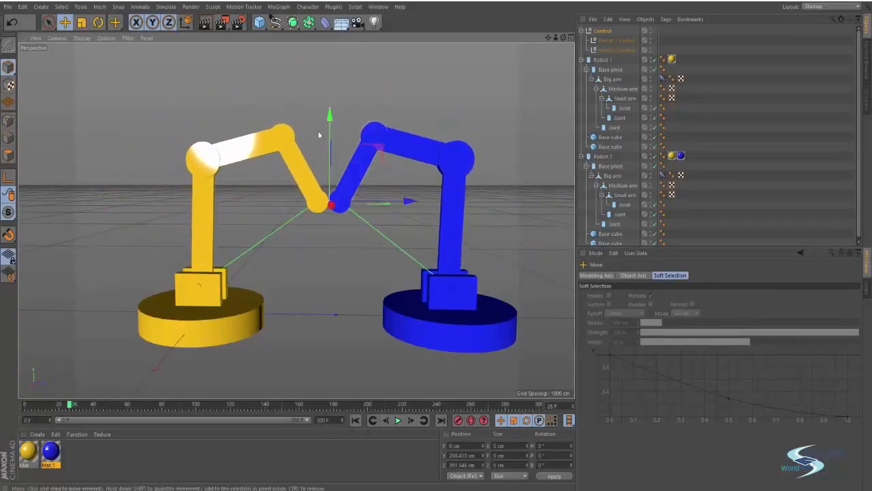
{"action": "middle_click_drag", "start_coordinate": [347, 186], "coordinate": [337, 189], "text": "alt"}
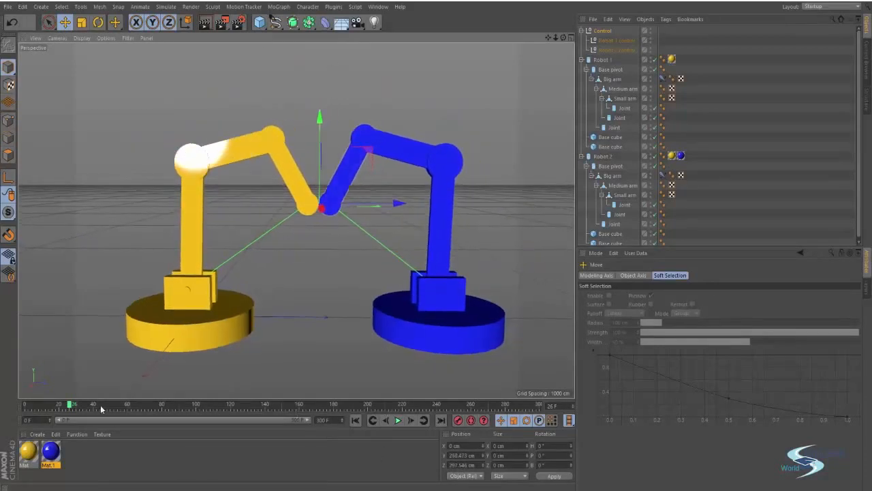
{"action": "left_click_drag", "start_coordinate": [70, 406], "coordinate": [52, 406]}
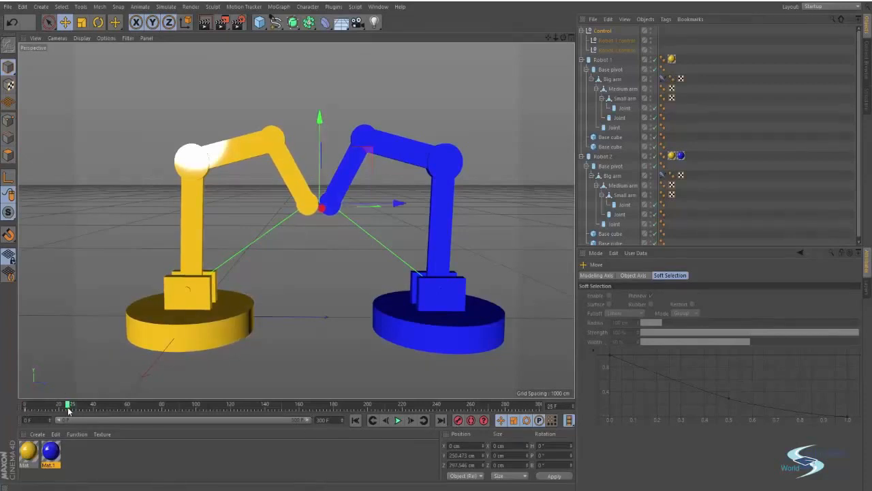
Step: Enable Autokeying and pose the Control null at frames 18, 38, 75, 114 and 148
{"action": "left_click", "coordinate": [470, 420]}
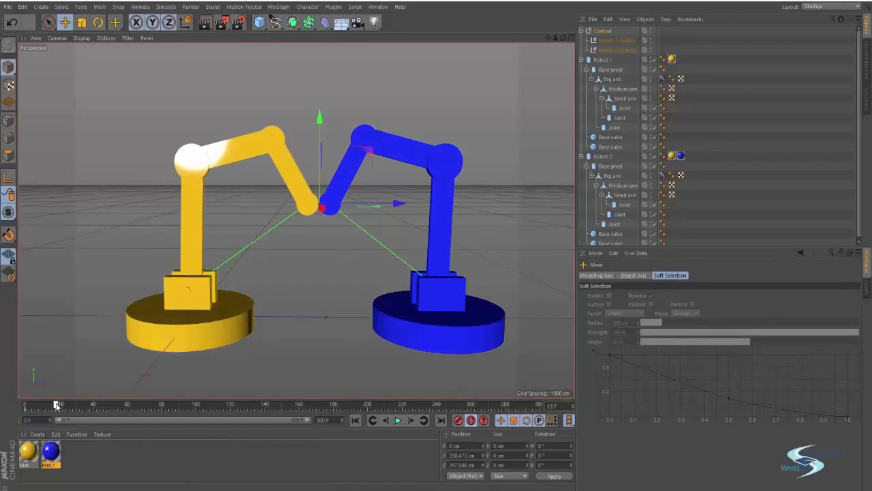
{"action": "left_click_drag", "start_coordinate": [368, 150], "coordinate": [287, 140]}
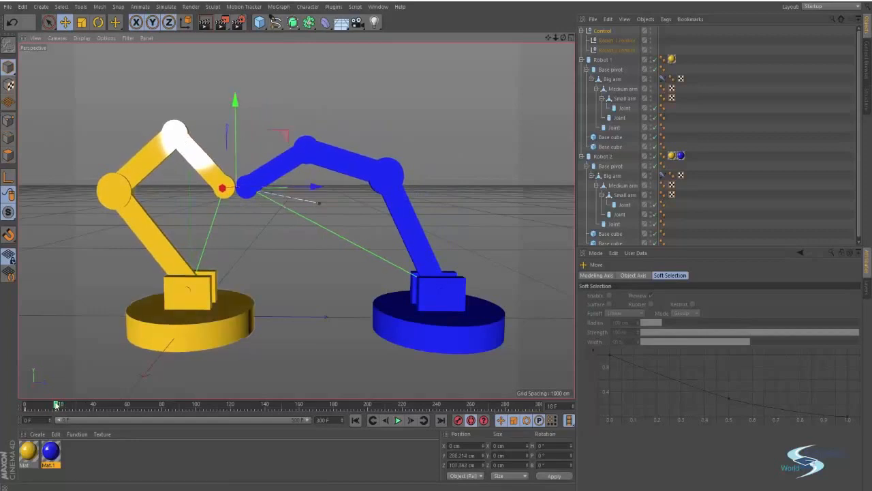
{"action": "left_click_drag", "start_coordinate": [57, 405], "coordinate": [91, 405]}
{"action": "left_click_drag", "start_coordinate": [285, 141], "coordinate": [384, 76]}
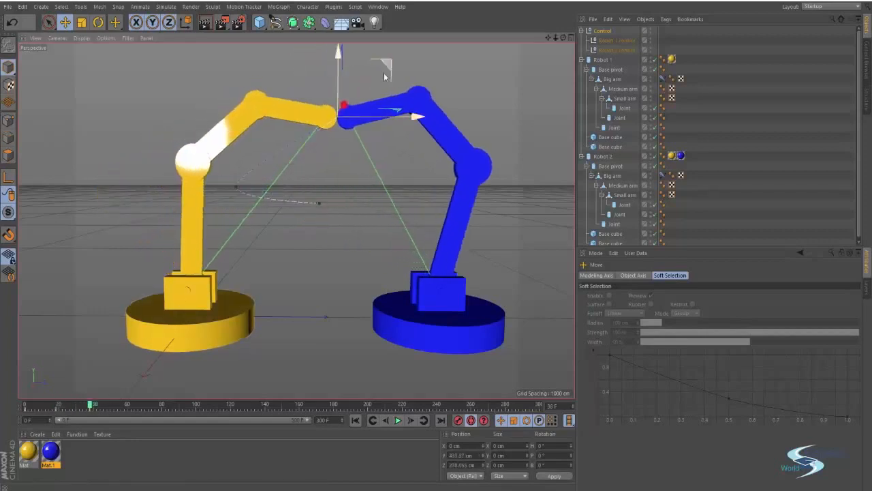
{"action": "left_click_drag", "start_coordinate": [91, 406], "coordinate": [154, 406]}
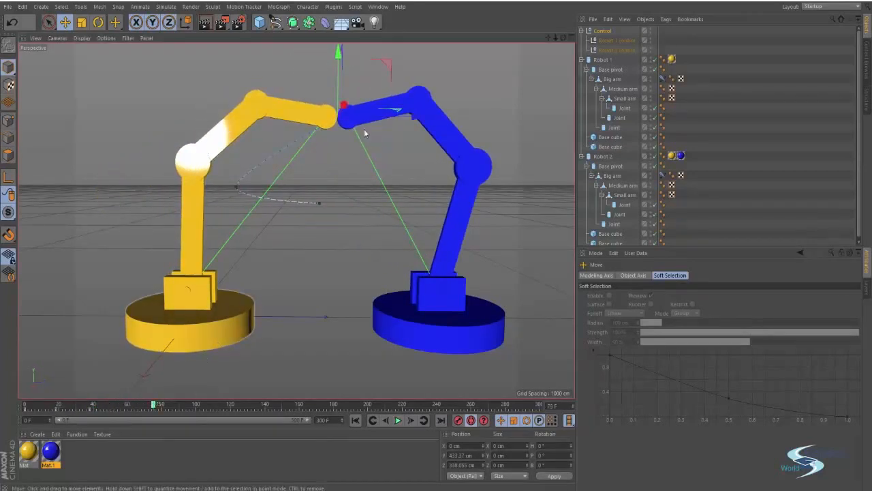
{"action": "left_click_drag", "start_coordinate": [388, 63], "coordinate": [440, 109]}
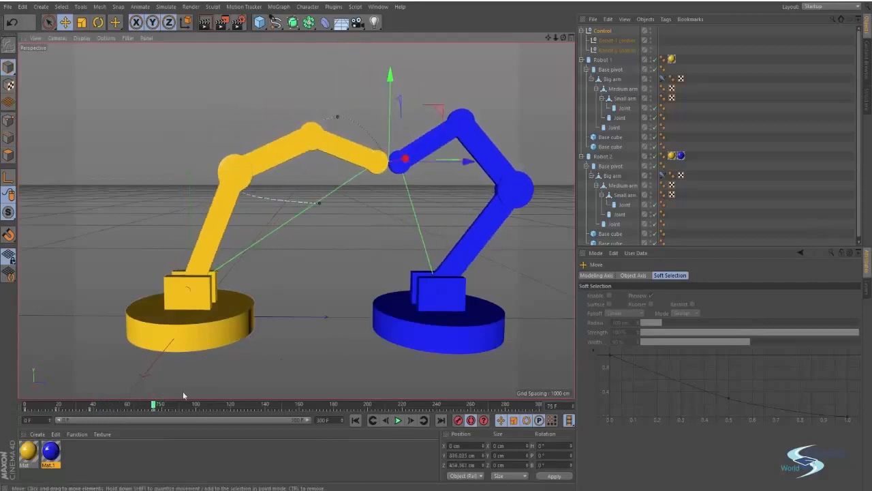
{"action": "left_click_drag", "start_coordinate": [154, 405], "coordinate": [220, 406]}
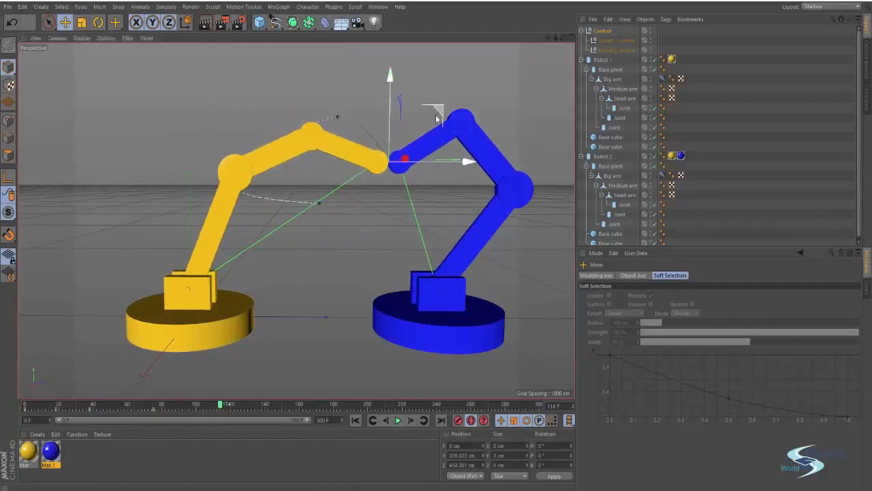
{"action": "left_click_drag", "start_coordinate": [437, 119], "coordinate": [367, 198]}
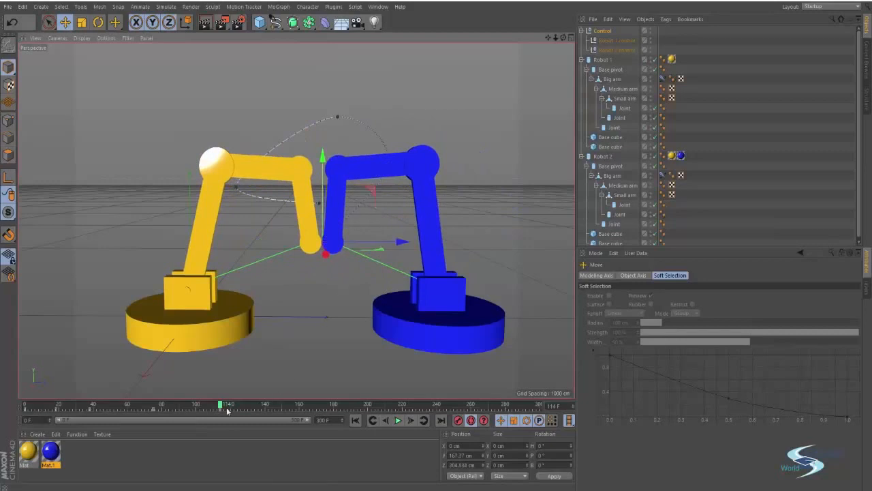
{"action": "left_click_drag", "start_coordinate": [220, 405], "coordinate": [279, 405]}
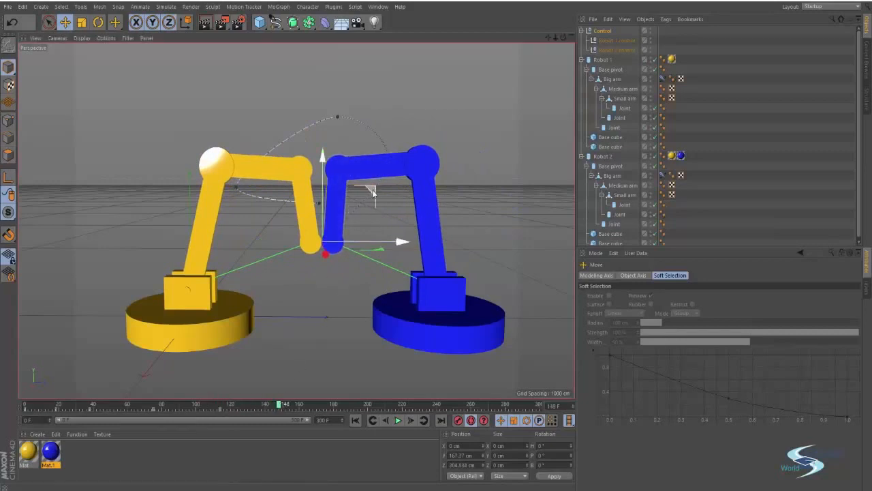
{"action": "left_click_drag", "start_coordinate": [373, 193], "coordinate": [235, 129]}
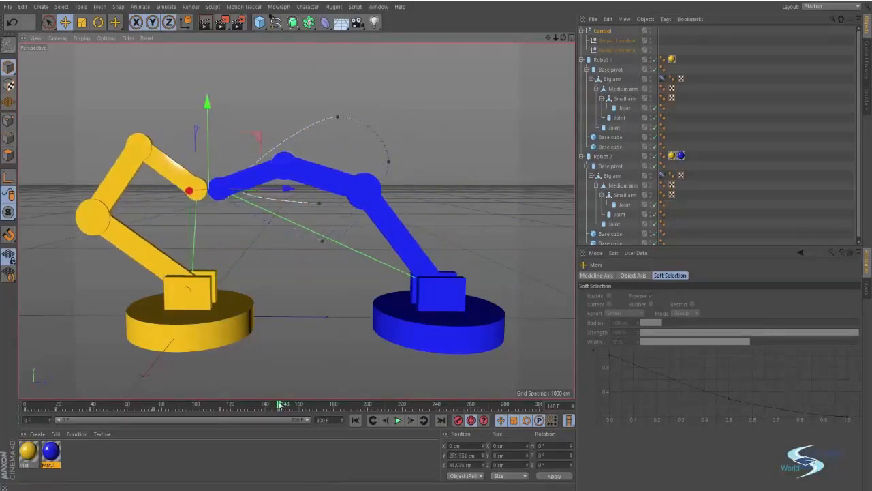
Step: Key further Control poses at frames 191, 227, 259 and 288, ending lower between the arms
{"action": "left_click_drag", "start_coordinate": [279, 405], "coordinate": [353, 406]}
{"action": "left_click_drag", "start_coordinate": [266, 167], "coordinate": [519, 188]}
{"action": "left_click_drag", "start_coordinate": [353, 405], "coordinate": [414, 406]}
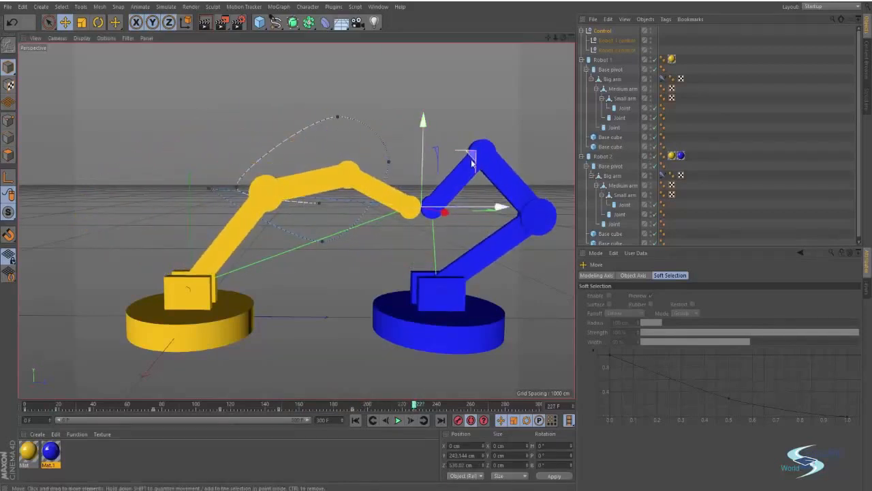
{"action": "left_click_drag", "start_coordinate": [475, 158], "coordinate": [473, 102]}
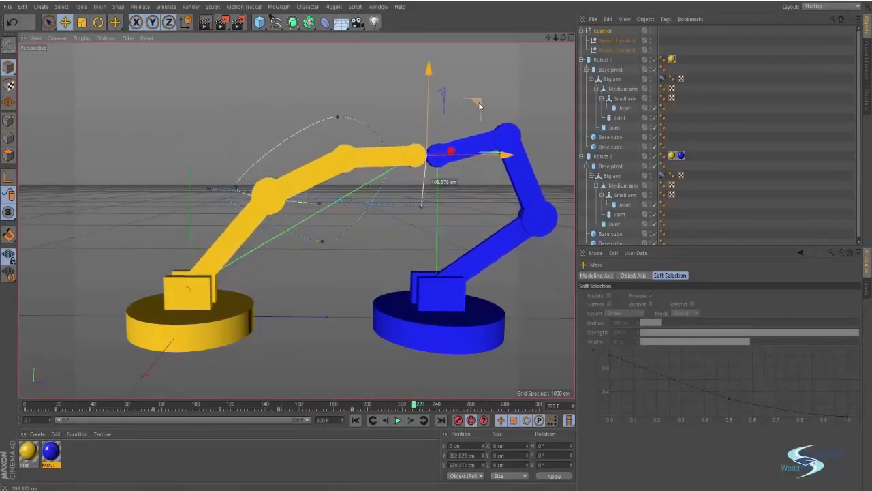
{"action": "left_click_drag", "start_coordinate": [417, 407], "coordinate": [470, 406]}
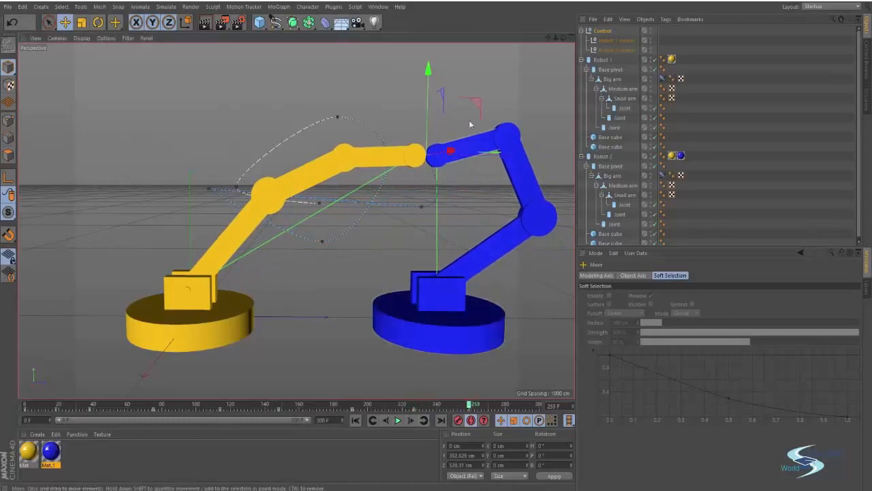
{"action": "left_click_drag", "start_coordinate": [468, 120], "coordinate": [360, 137]}
{"action": "left_click_drag", "start_coordinate": [470, 406], "coordinate": [536, 406]}
{"action": "left_click_drag", "start_coordinate": [353, 92], "coordinate": [350, 170]}
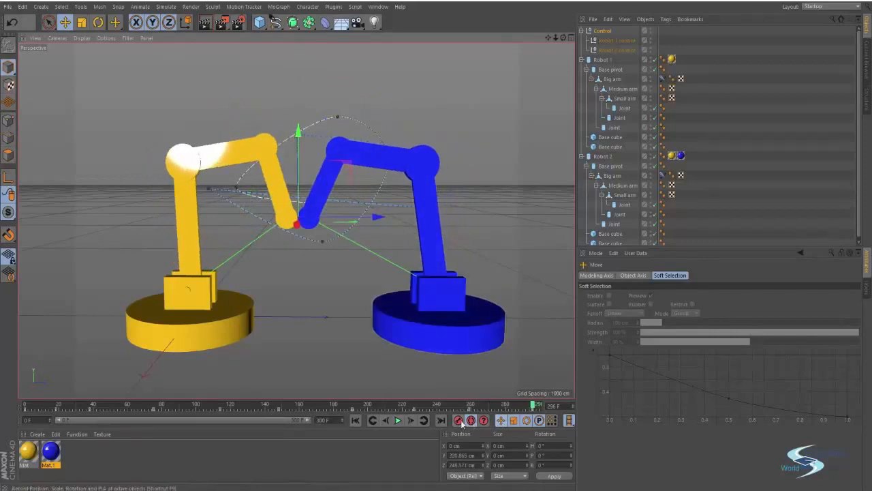
Step: Play the robot-arm animation from frame 0 and stop it around frame 152
{"action": "left_click", "coordinate": [355, 420]}
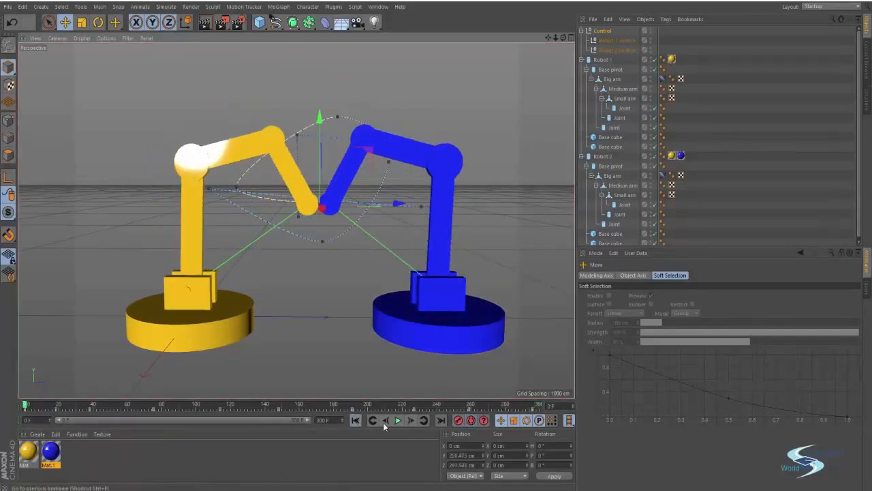
{"action": "left_click", "coordinate": [397, 419]}
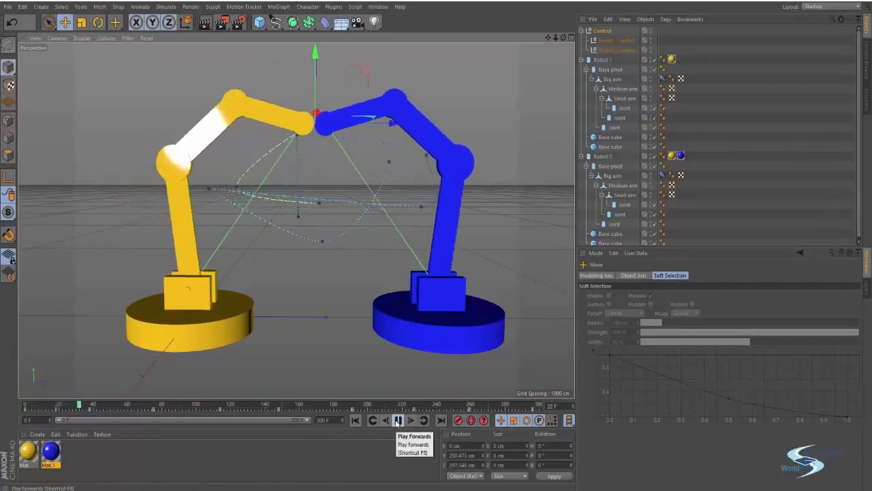
{"action": "left_click", "coordinate": [781, 111]}
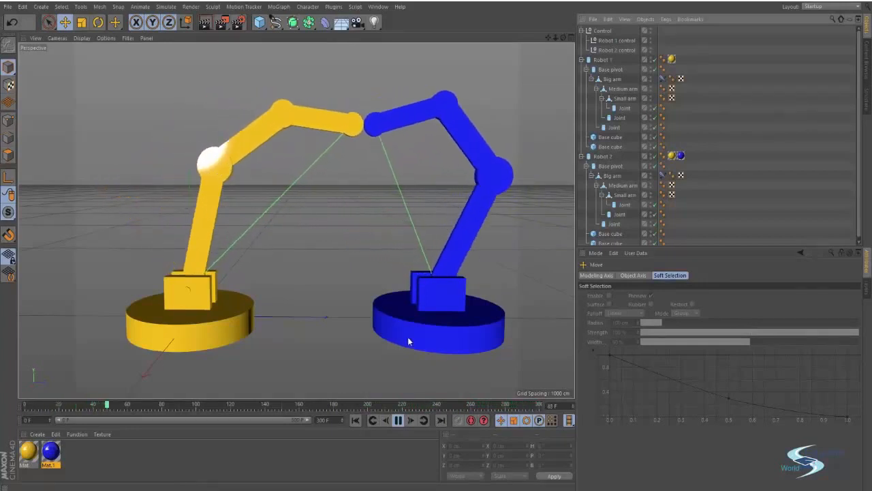
{"action": "left_click", "coordinate": [398, 420]}
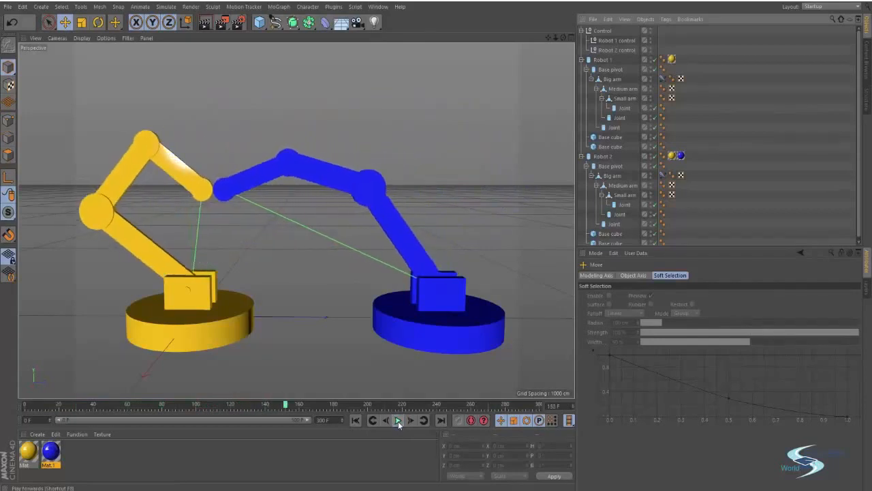
Step: In Render Settings' Save page, set the output format to JPEG and open the save-file browser
{"action": "left_click", "coordinate": [242, 26]}
{"action": "left_click_drag", "start_coordinate": [229, 12], "coordinate": [409, 129]}
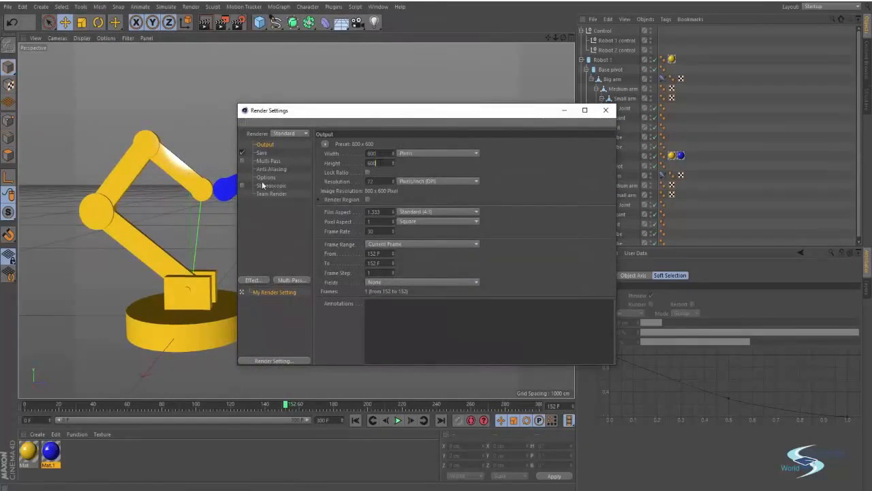
{"action": "left_click_drag", "start_coordinate": [299, 121], "coordinate": [324, 106]}
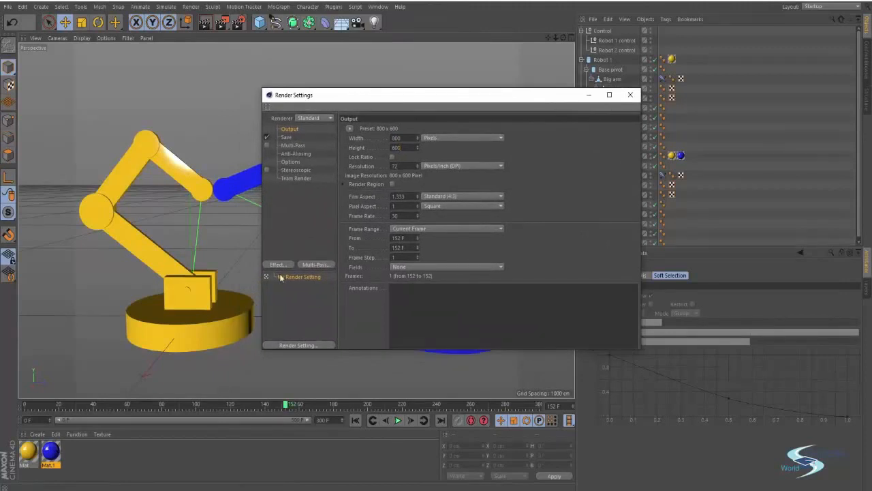
{"action": "left_click_drag", "start_coordinate": [417, 101], "coordinate": [436, 90]}
{"action": "left_click", "coordinate": [308, 127]}
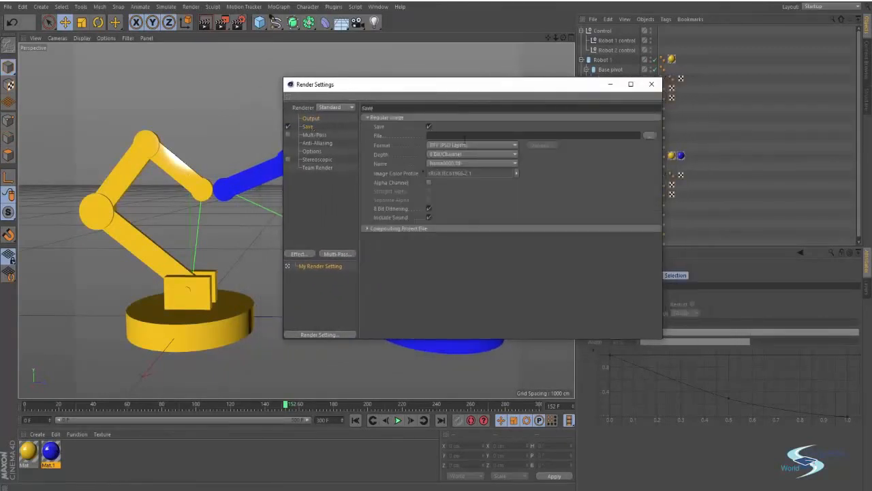
{"action": "left_click", "coordinate": [466, 145]}
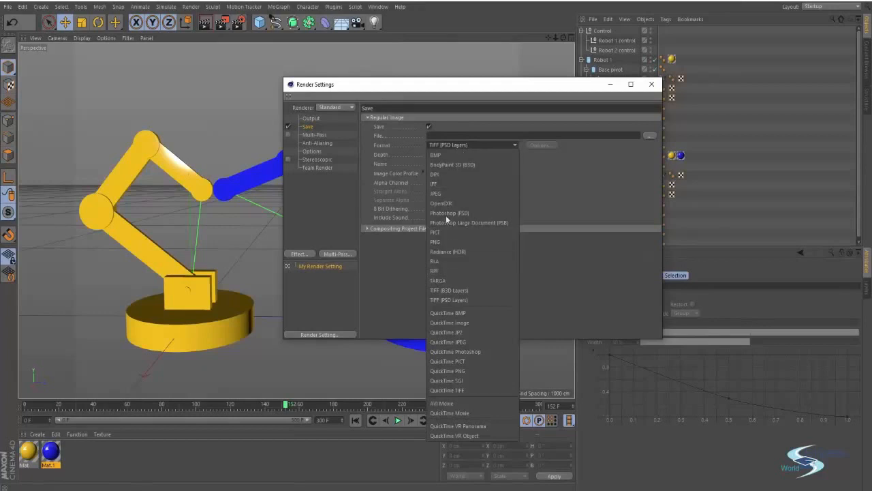
{"action": "left_click", "coordinate": [447, 194]}
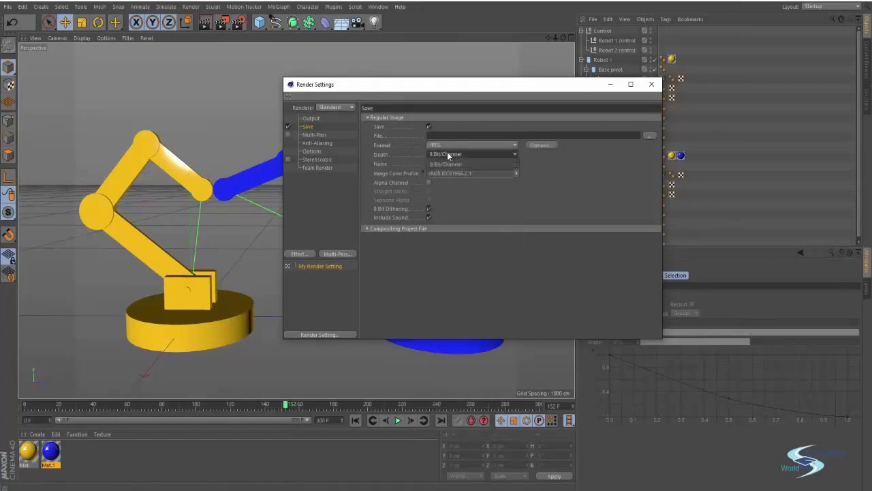
{"action": "left_click", "coordinate": [649, 136]}
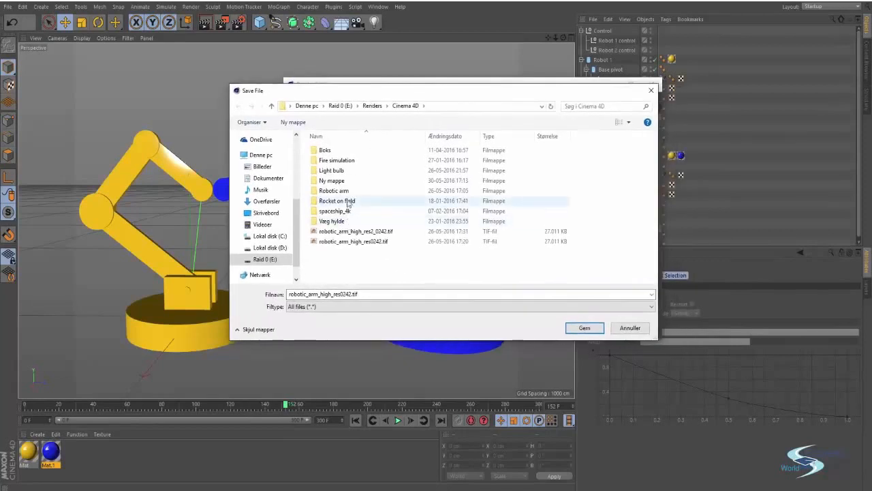
Step: Create and open a new 'Robotic arms tutorial' folder under Renders\Cinema 4D
{"action": "left_click", "coordinate": [348, 192]}
{"action": "left_click", "coordinate": [334, 181]}
{"action": "left_click", "coordinate": [334, 180]}
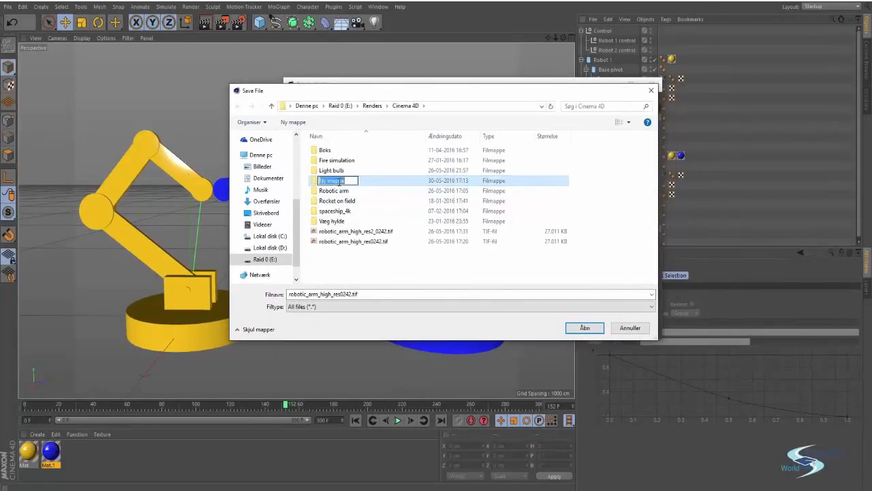
{"action": "type", "text": "Robotic arms tutorial"}
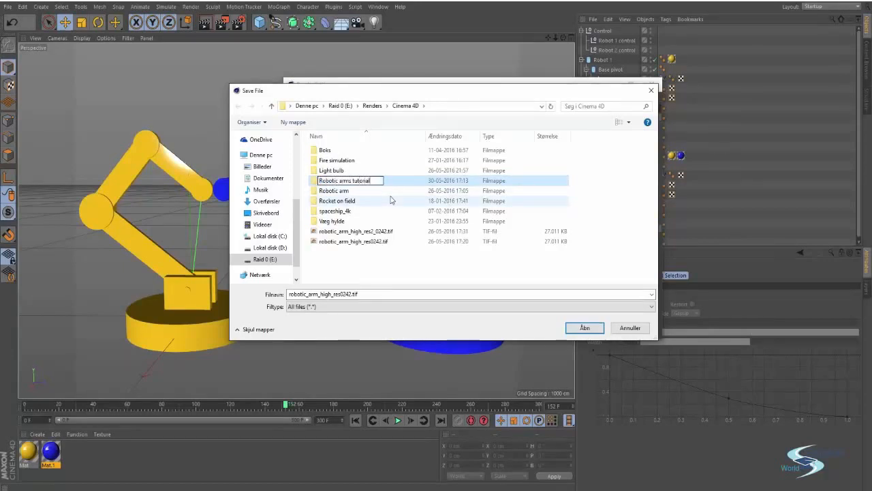
{"action": "key", "text": "Return"}
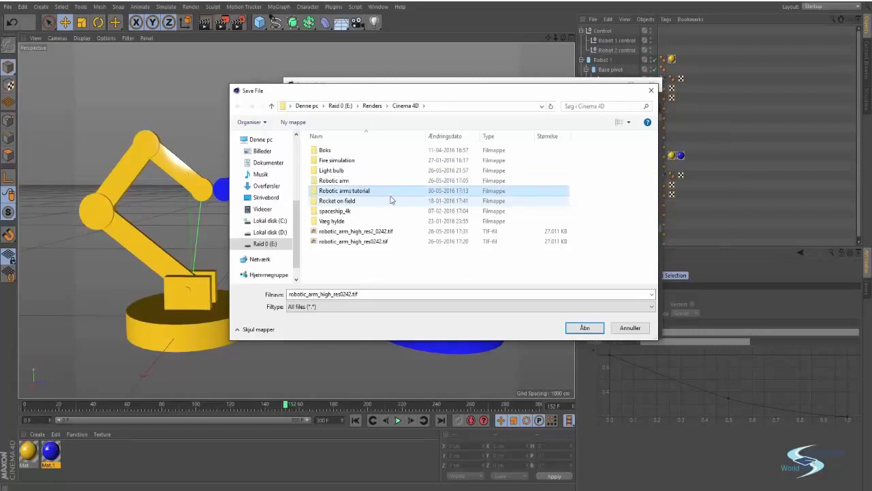
{"action": "double_click", "coordinate": [358, 192]}
Step: Set the render output file name to 'robots'
{"action": "left_click_drag", "start_coordinate": [362, 293], "coordinate": [282, 293]}
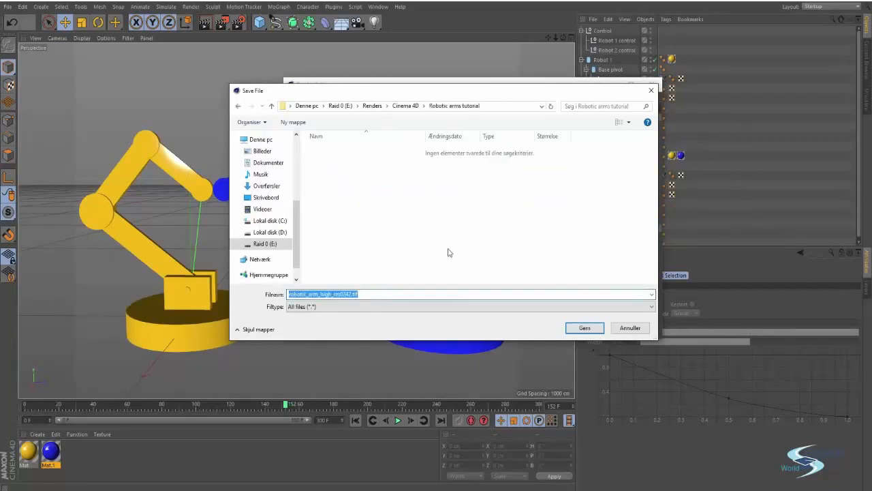
{"action": "type", "text": "robots"}
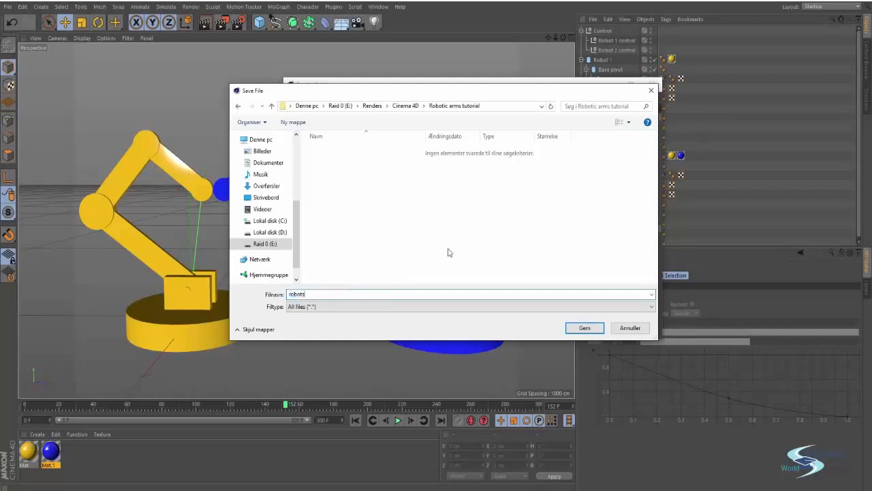
{"action": "key", "text": "Return"}
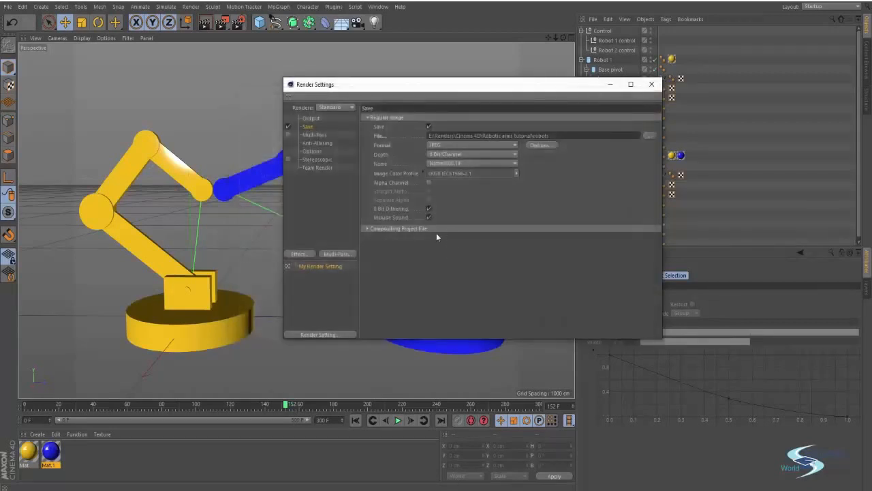
Step: Add a camera and frame both robot arms in the view
{"action": "left_click_drag", "start_coordinate": [424, 89], "coordinate": [305, 85]}
{"action": "left_click", "coordinate": [529, 79]}
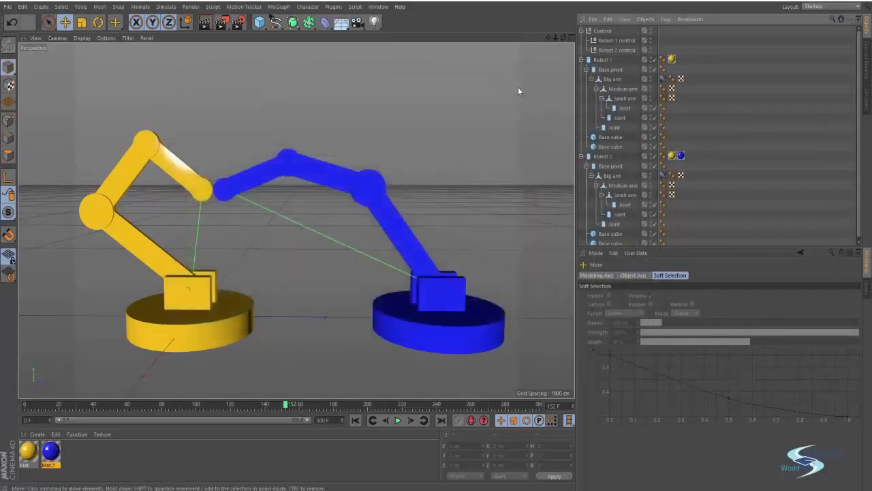
{"action": "left_click", "coordinate": [357, 22]}
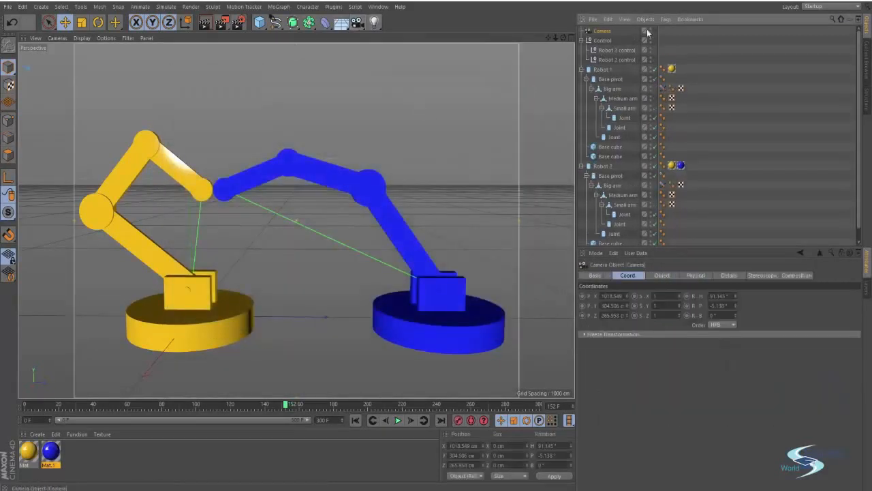
{"action": "left_click_drag", "start_coordinate": [337, 181], "coordinate": [286, 226], "text": "alt"}
{"action": "middle_click_drag", "start_coordinate": [287, 224], "coordinate": [310, 203], "text": "alt"}
{"action": "right_click_drag", "start_coordinate": [311, 203], "coordinate": [323, 198], "text": "alt"}
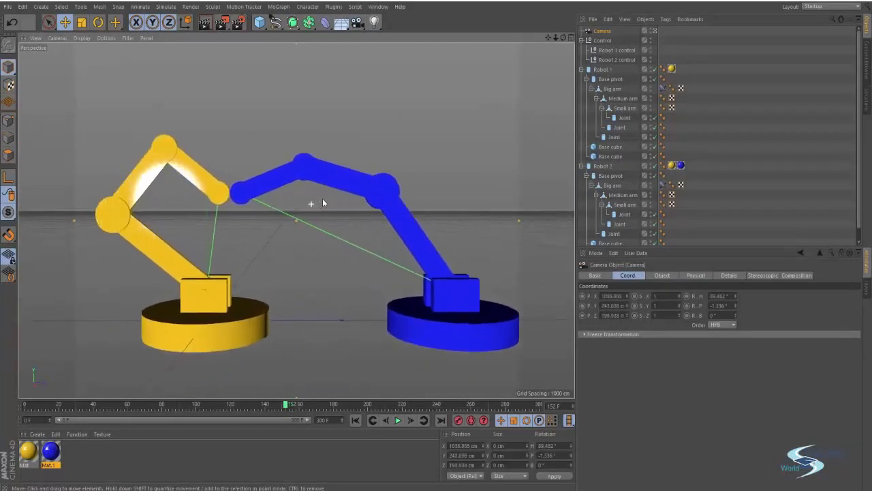
{"action": "middle_click_drag", "start_coordinate": [323, 197], "coordinate": [319, 198], "text": "alt"}
{"action": "right_click_drag", "start_coordinate": [319, 198], "coordinate": [306, 199], "text": "alt"}
{"action": "mouse_move", "coordinate": [306, 200]}
{"action": "middle_mouse_down", "text": "alt"}
{"action": "mouse_move", "coordinate": [293, 197]}
{"action": "mouse_move", "coordinate": [301, 197]}
{"action": "middle_mouse_up", "text": "alt"}
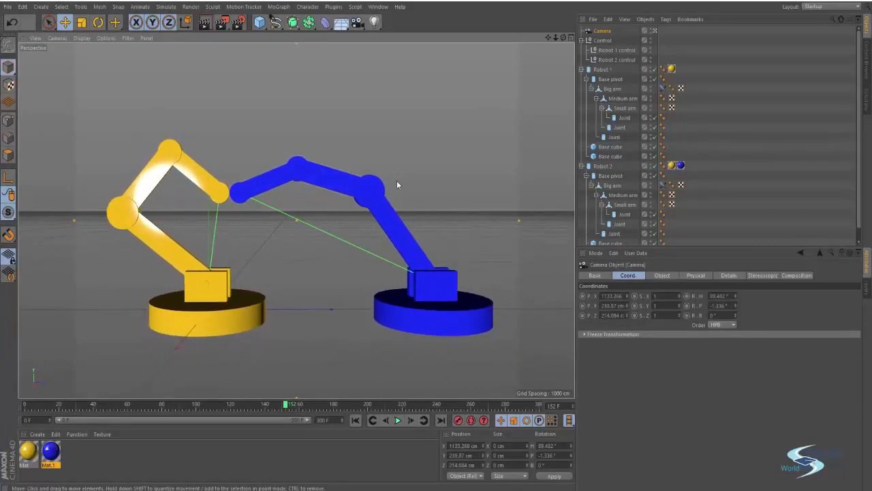
Step: Render a test still of frame 152 to the Picture Viewer, then close it
{"action": "key", "text": "shift+r"}
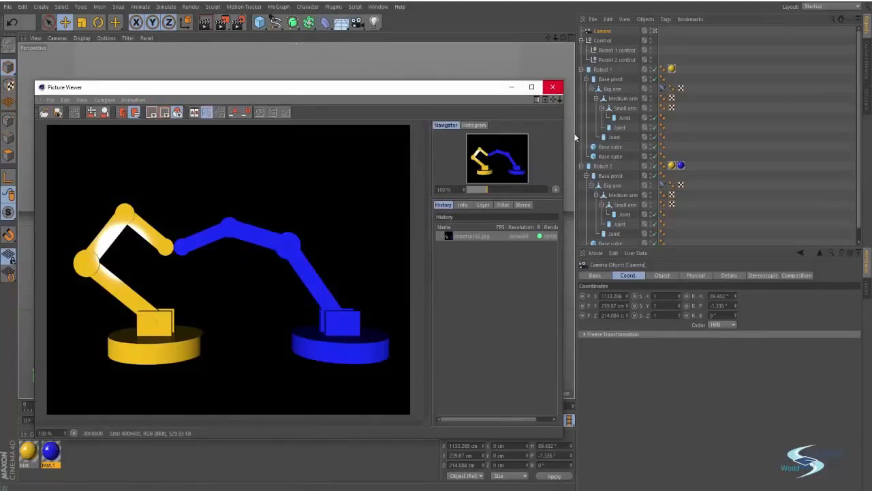
{"action": "left_click_drag", "start_coordinate": [564, 223], "coordinate": [642, 220]}
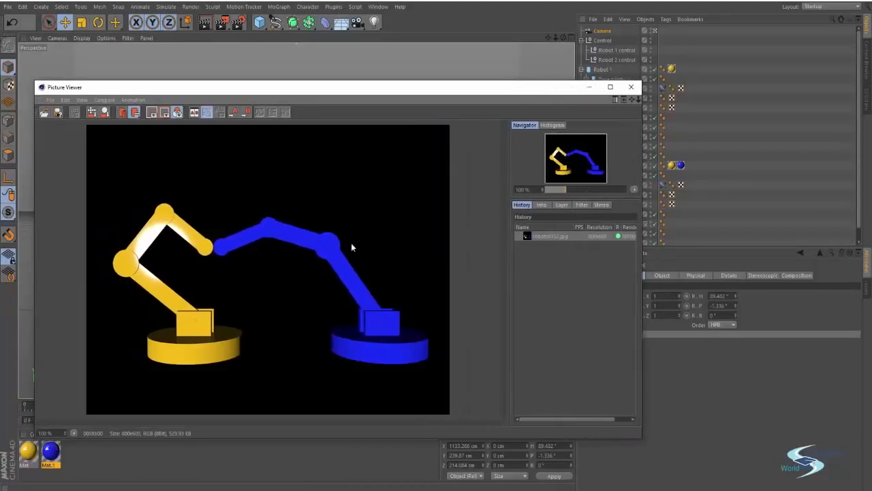
{"action": "left_click", "coordinate": [631, 86]}
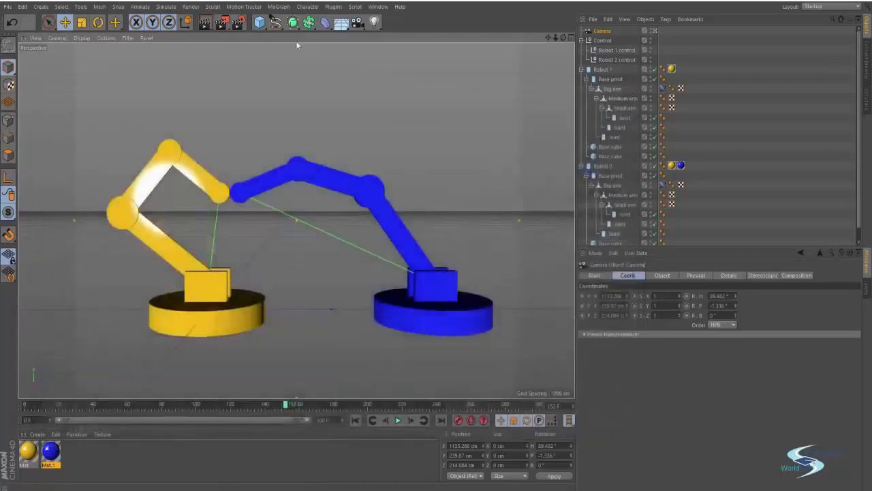
{"action": "left_click", "coordinate": [239, 23]}
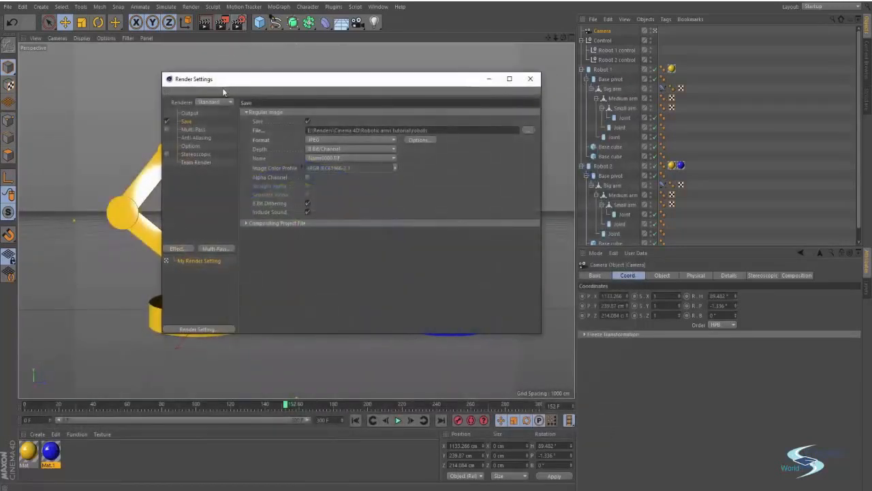
Step: Set the Output frame range to All Frames (0 to 300)
{"action": "left_click", "coordinate": [188, 113]}
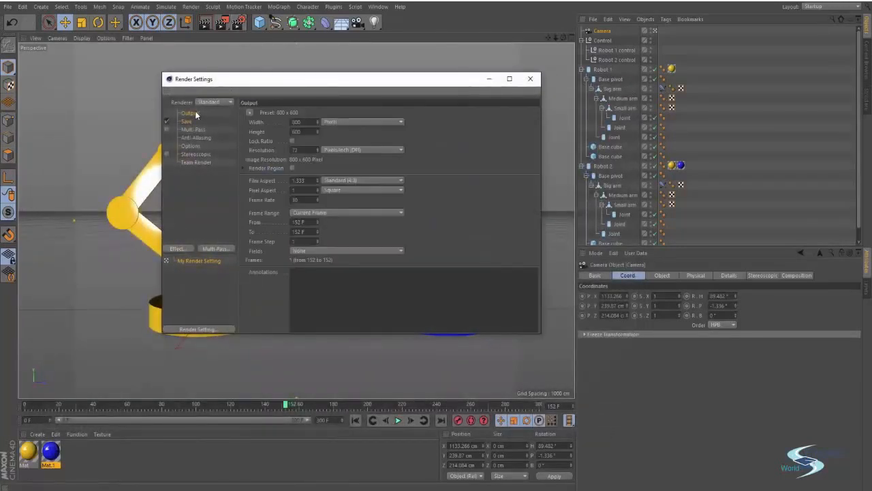
{"action": "left_click", "coordinate": [313, 213]}
{"action": "left_click", "coordinate": [307, 239]}
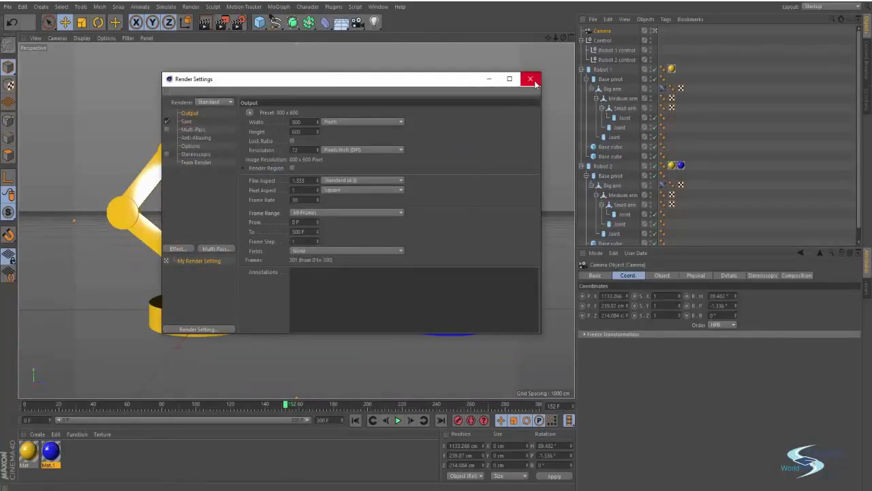
{"action": "left_click", "coordinate": [532, 80]}
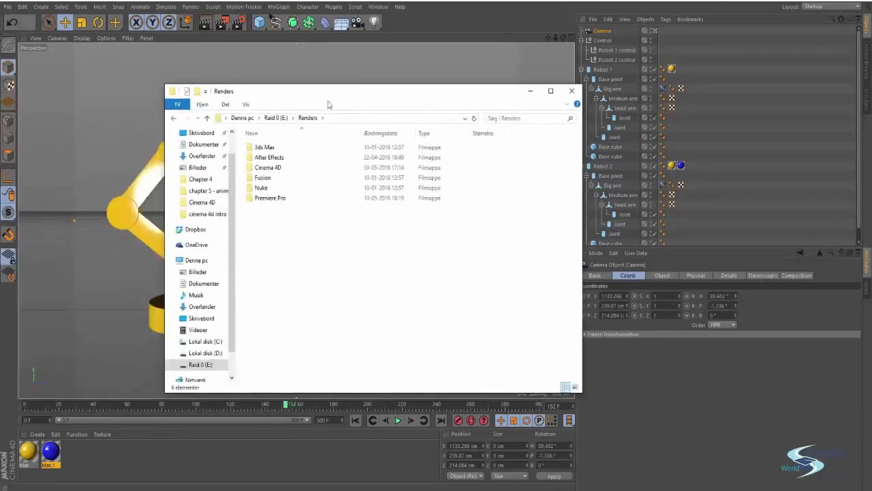
Step: Delete the test still robots0152.jpg from the Robotic arms tutorial folder
{"action": "double_click", "coordinate": [295, 168]}
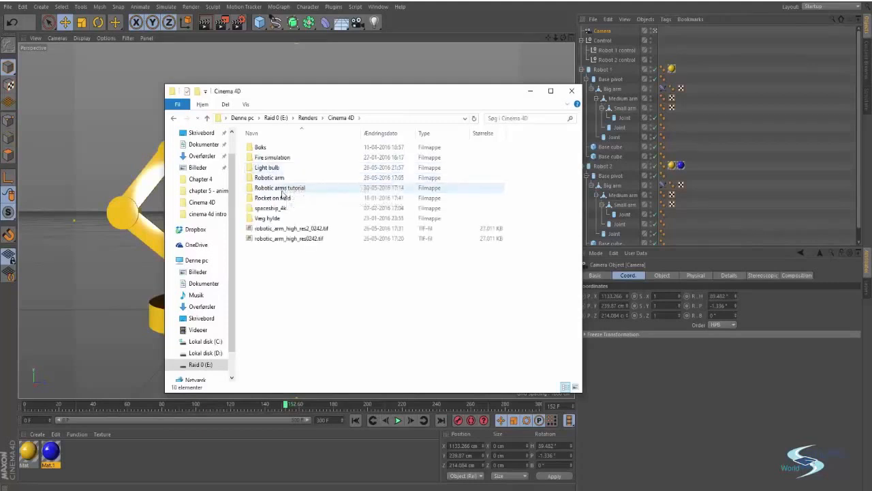
{"action": "double_click", "coordinate": [281, 188]}
{"action": "left_click", "coordinate": [278, 154]}
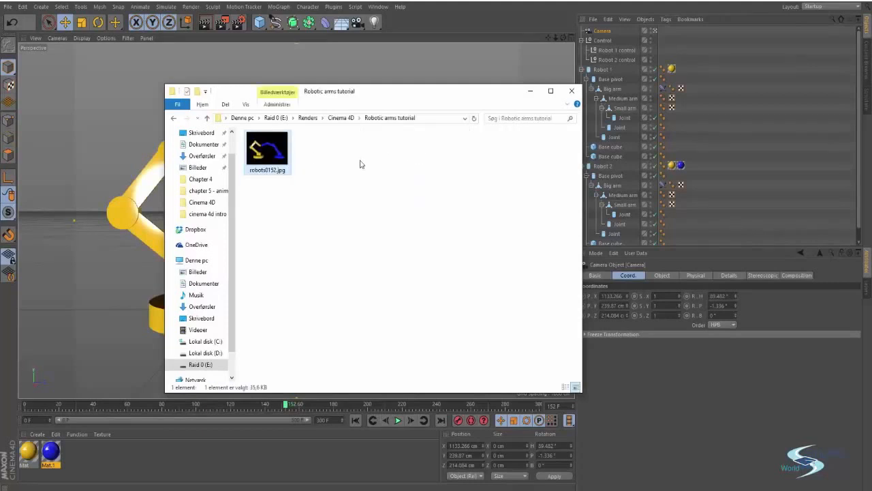
{"action": "key", "text": "Delete"}
{"action": "key", "text": "Return"}
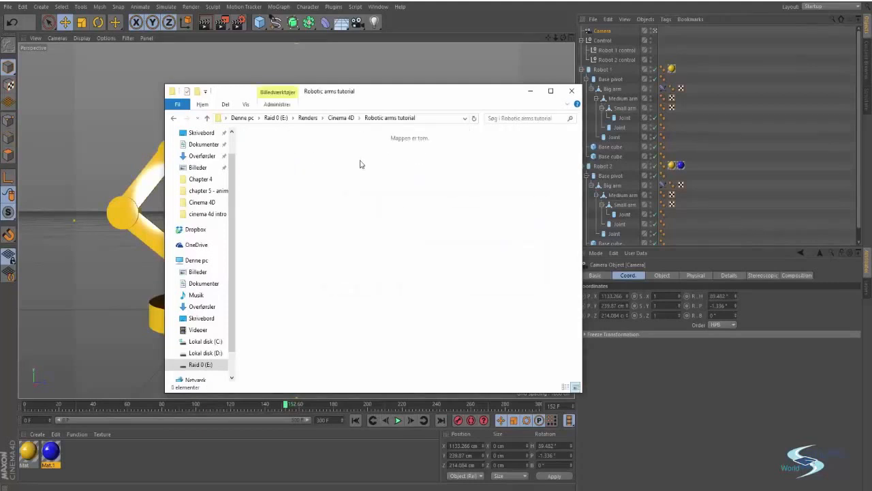
{"action": "left_click", "coordinate": [530, 90]}
Step: Render all 301 frames to a full-screen Picture Viewer and play the sequence back from the start
{"action": "key", "text": "shift+r"}
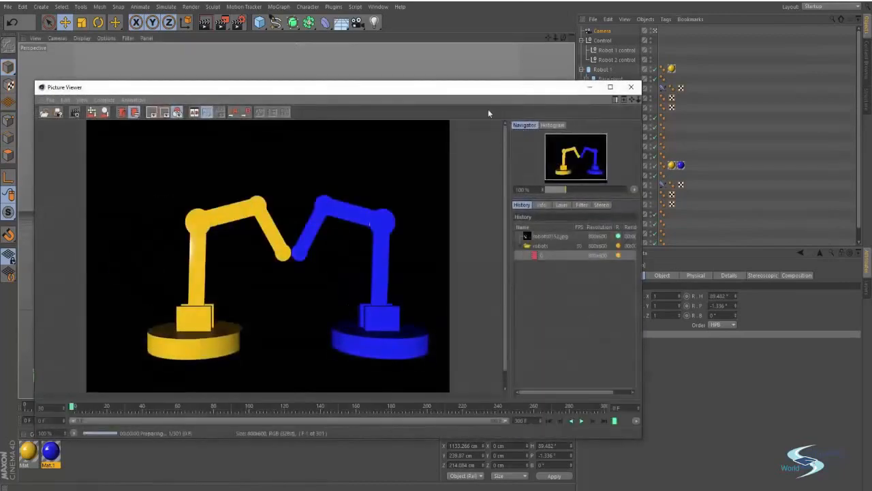
{"action": "left_click_drag", "start_coordinate": [405, 88], "coordinate": [529, 60]}
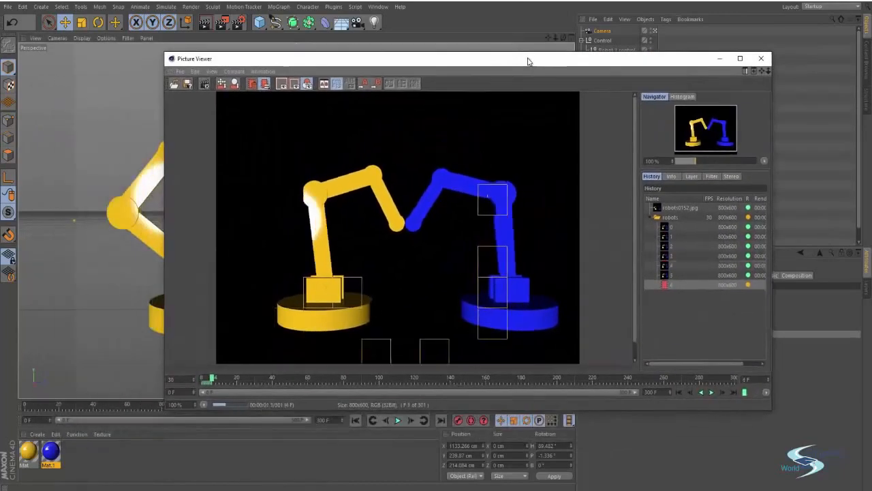
{"action": "double_click", "coordinate": [516, 64]}
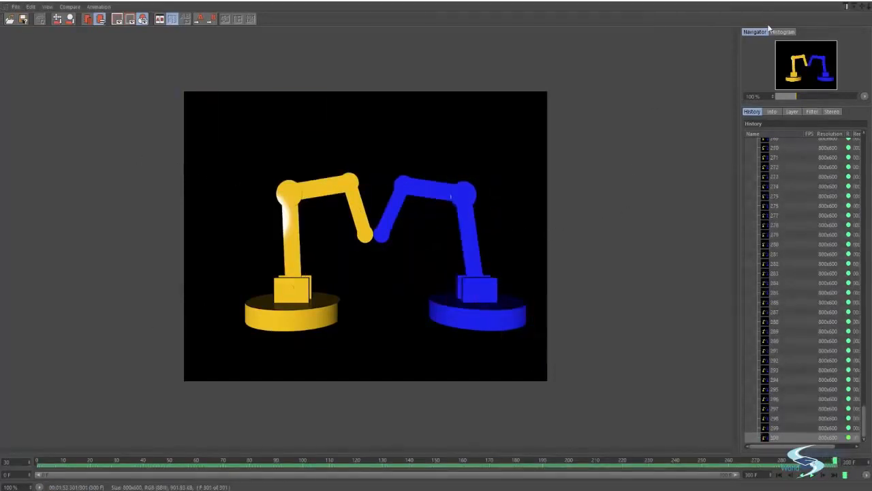
{"action": "left_click", "coordinate": [781, 476]}
{"action": "left_click", "coordinate": [812, 476]}
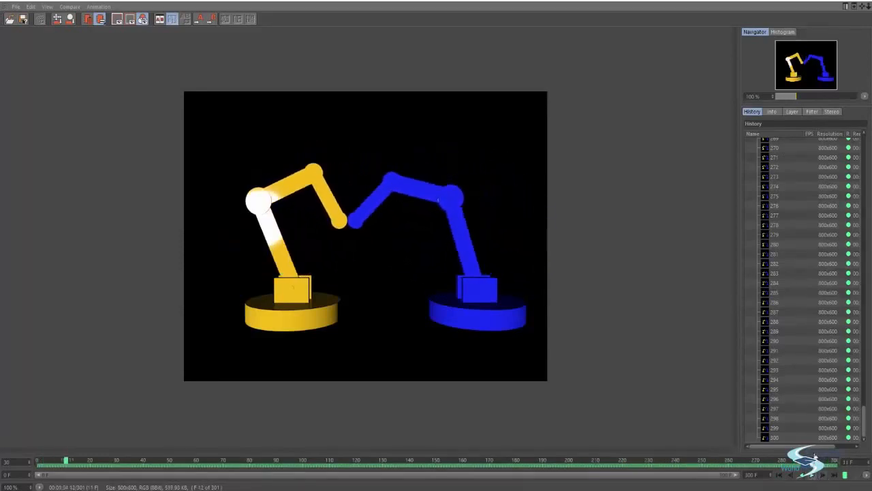
{"action": "left_click", "coordinate": [867, 3]}
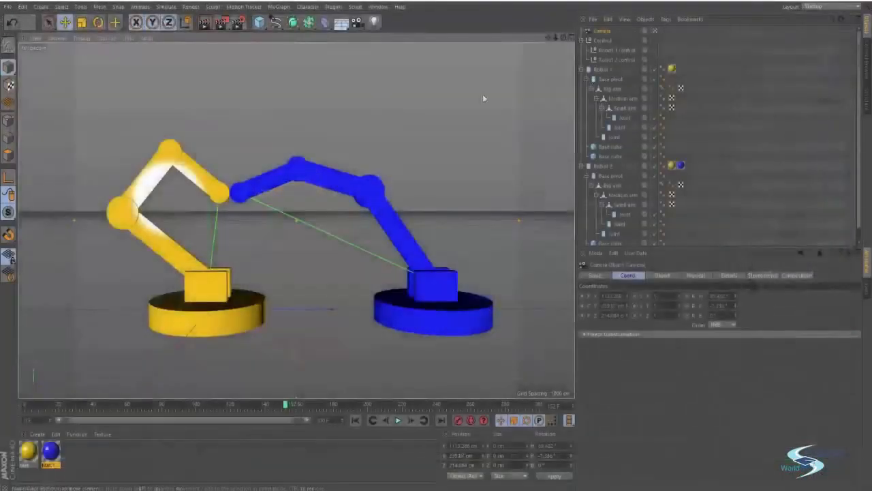
{"action": "left_click", "coordinate": [525, 110]}
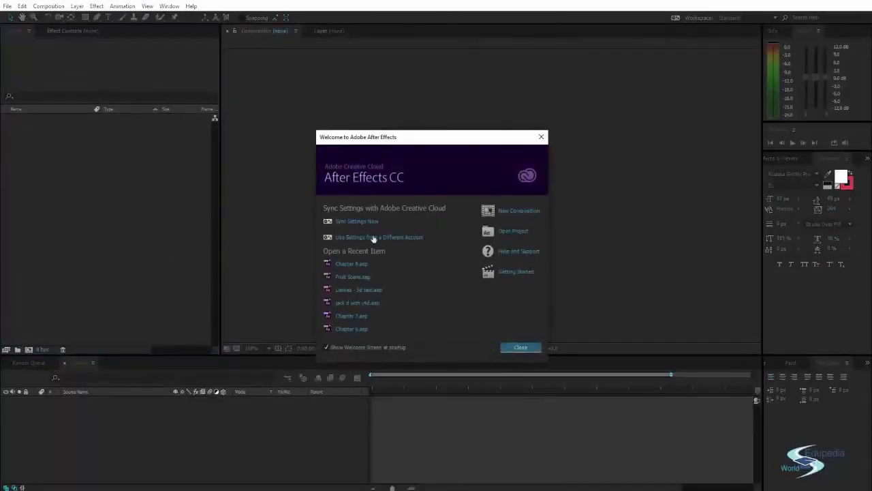
Step: Import the robots JPEG sequence from Renders/Cinema 4D/Robotic arms tutorial into the Project panel
{"action": "left_click", "coordinate": [519, 348]}
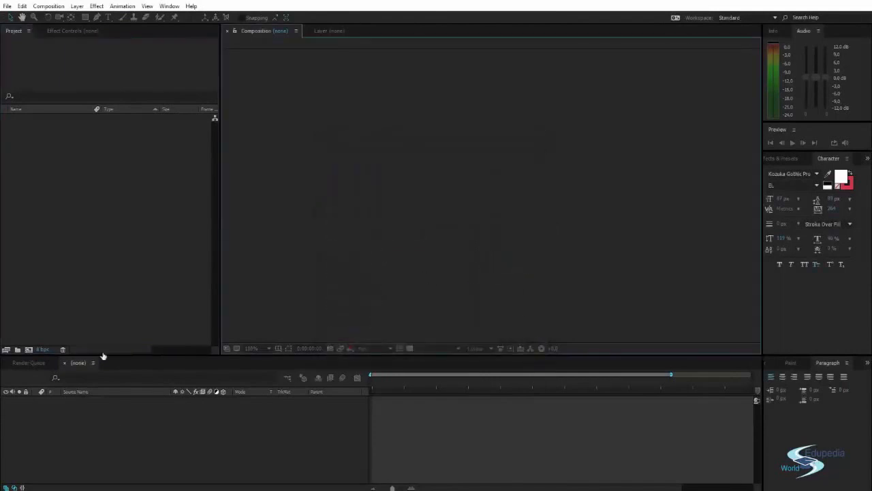
{"action": "right_click", "coordinate": [75, 164]}
{"action": "mouse_move", "coordinate": [133, 212]}
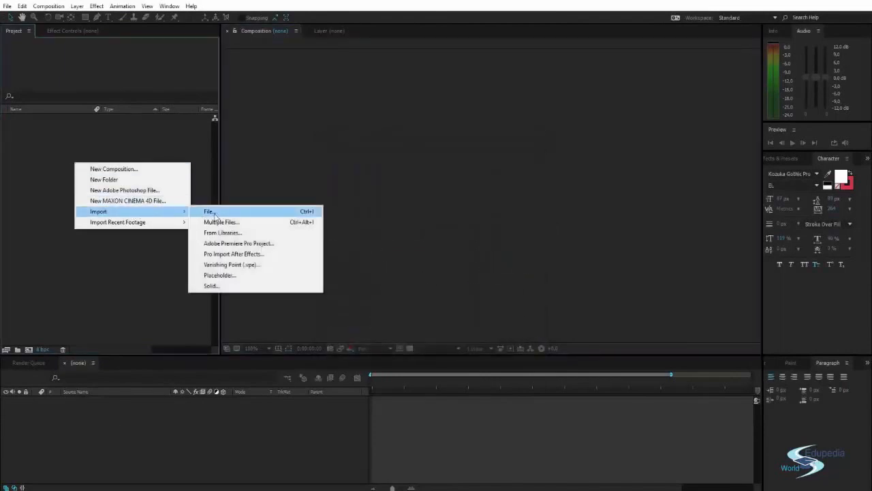
{"action": "left_click", "coordinate": [219, 211]}
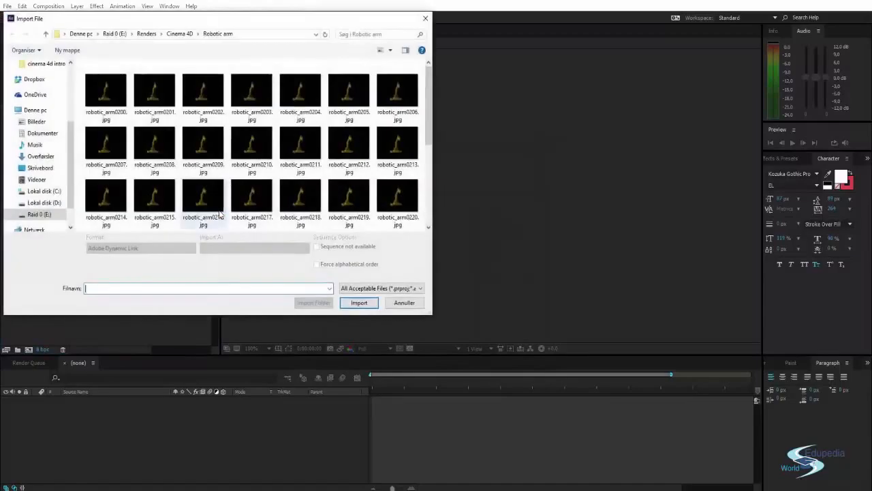
{"action": "left_click_drag", "start_coordinate": [219, 26], "coordinate": [298, 57]}
{"action": "left_click", "coordinate": [263, 66]}
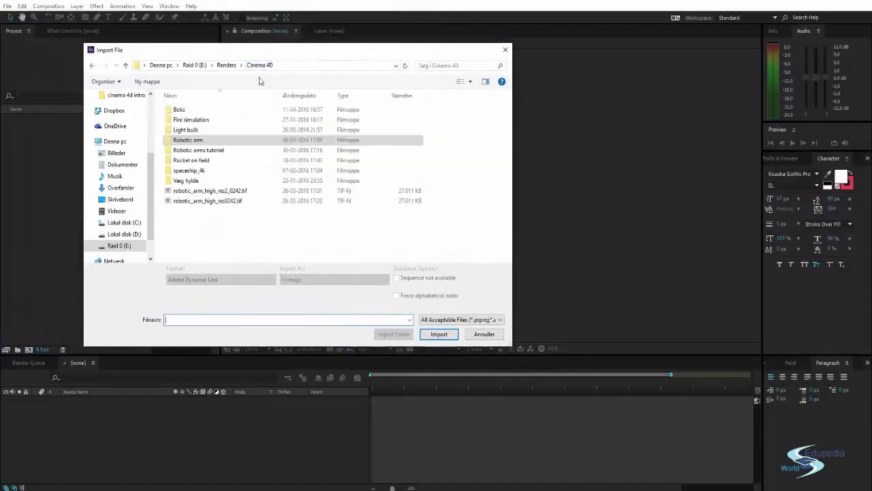
{"action": "double_click", "coordinate": [213, 153]}
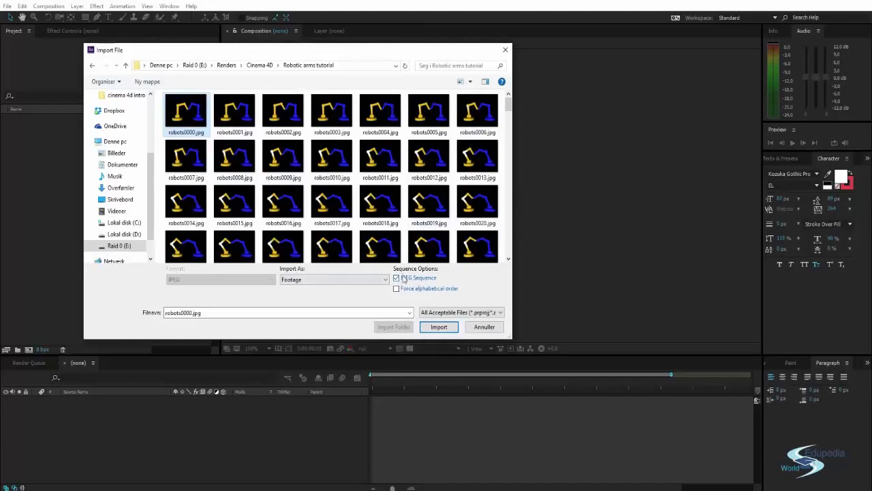
{"action": "left_click", "coordinate": [439, 327]}
{"action": "left_click", "coordinate": [116, 203]}
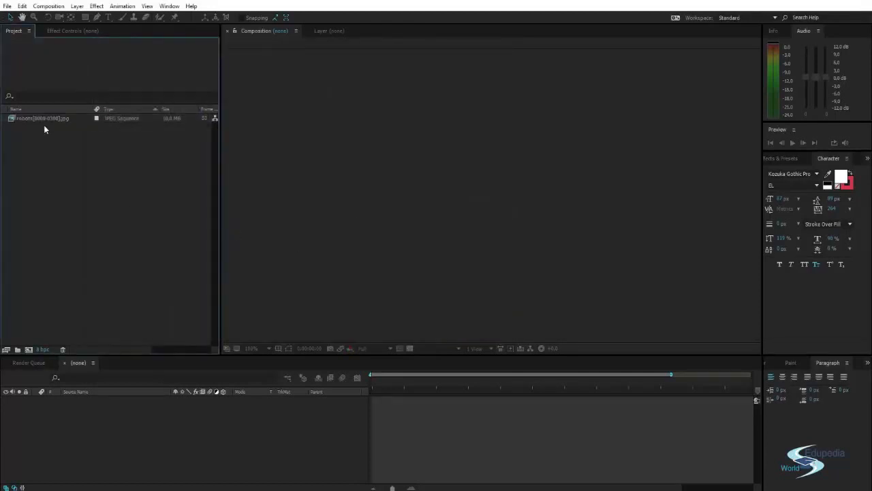
Step: Create a robots composition from the sequence, preview it, and scrub to about seven seconds
{"action": "left_click_drag", "start_coordinate": [43, 120], "coordinate": [82, 411]}
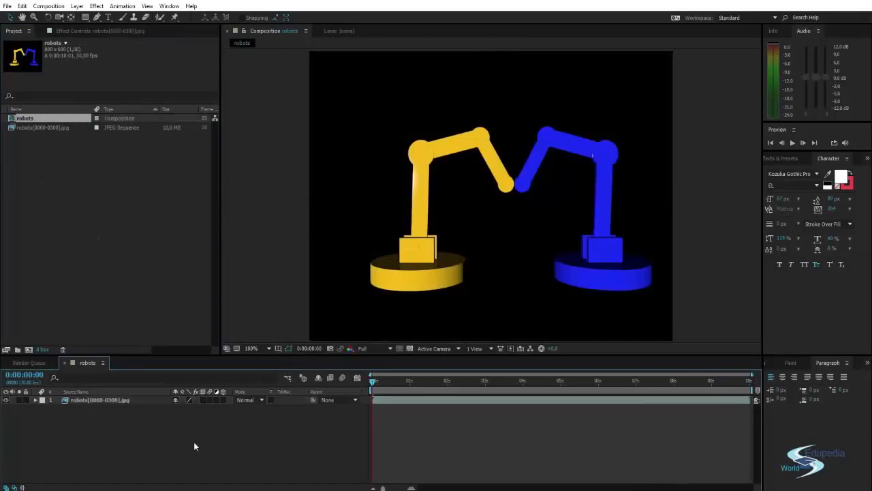
{"action": "left_click_drag", "start_coordinate": [374, 387], "coordinate": [333, 384]}
{"action": "key", "text": "space"}
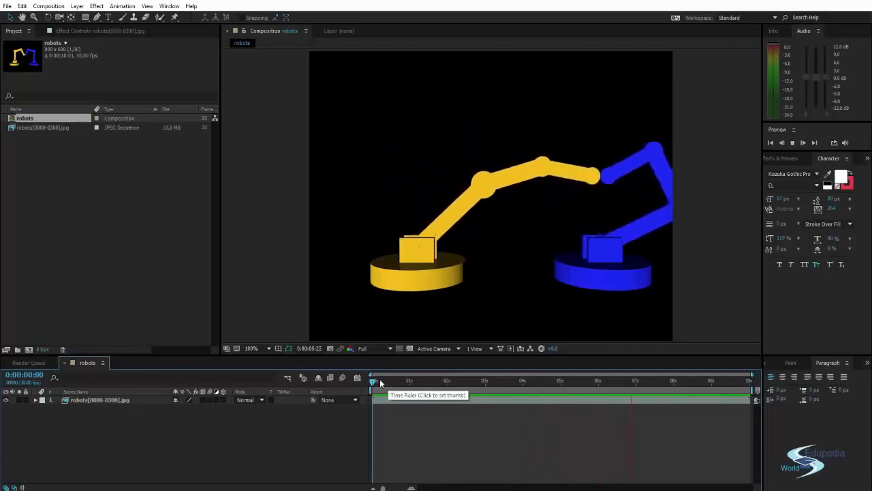
{"action": "left_click", "coordinate": [380, 379]}
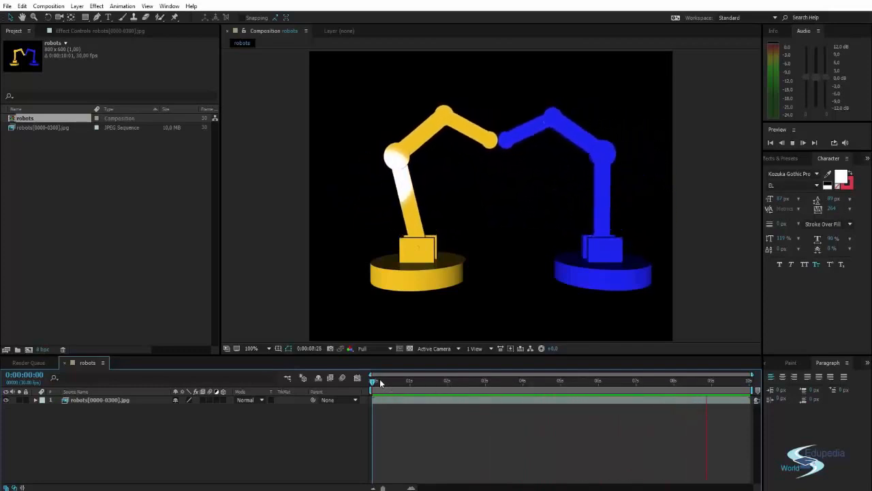
{"action": "left_click_drag", "start_coordinate": [379, 382], "coordinate": [592, 375]}
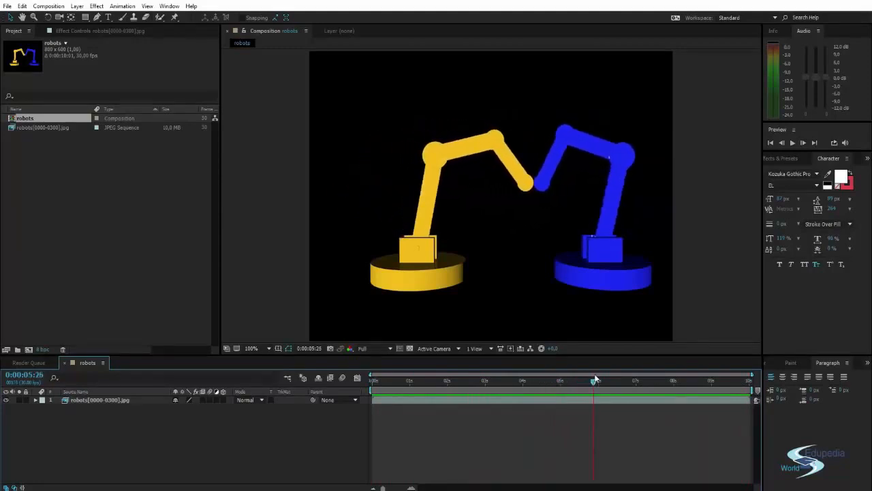
{"action": "middle_click_drag", "start_coordinate": [579, 243], "coordinate": [573, 241]}
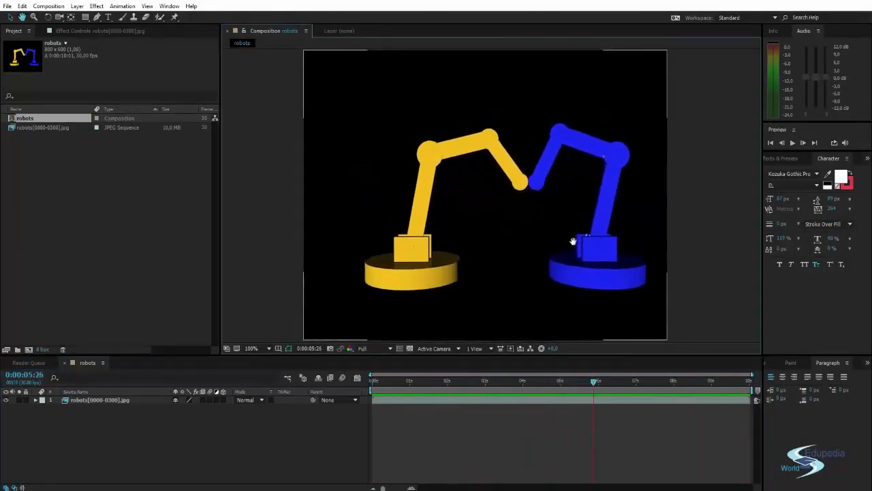
{"action": "left_click", "coordinate": [777, 159]}
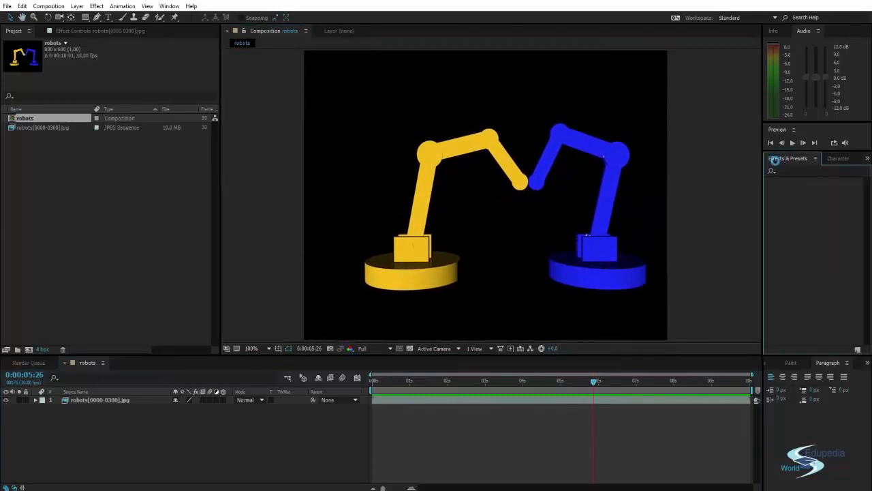
{"action": "left_click", "coordinate": [795, 170]}
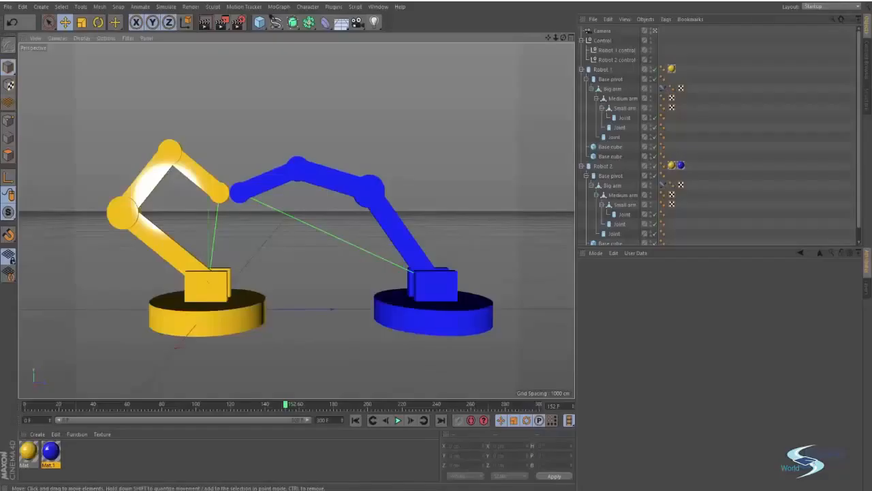
Step: Switch the renderer to Physical and enable Motion Blur in its settings
{"action": "left_click", "coordinate": [237, 23]}
{"action": "left_click", "coordinate": [208, 102]}
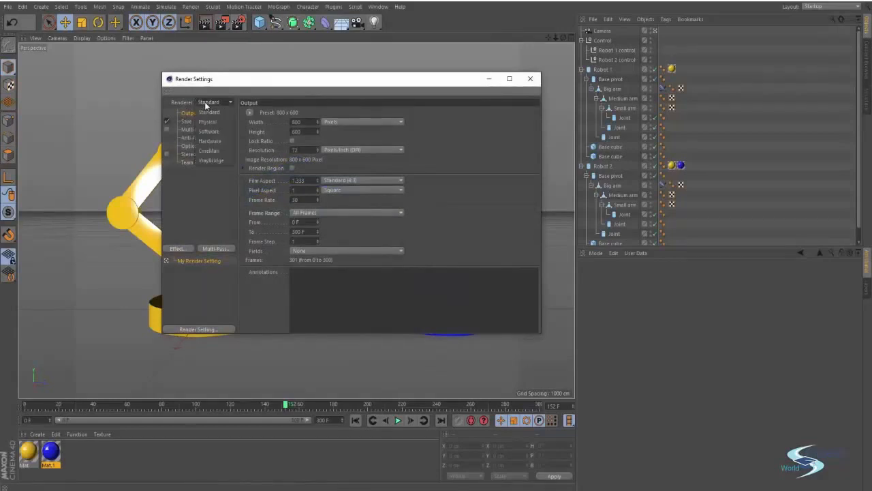
{"action": "left_click", "coordinate": [199, 120]}
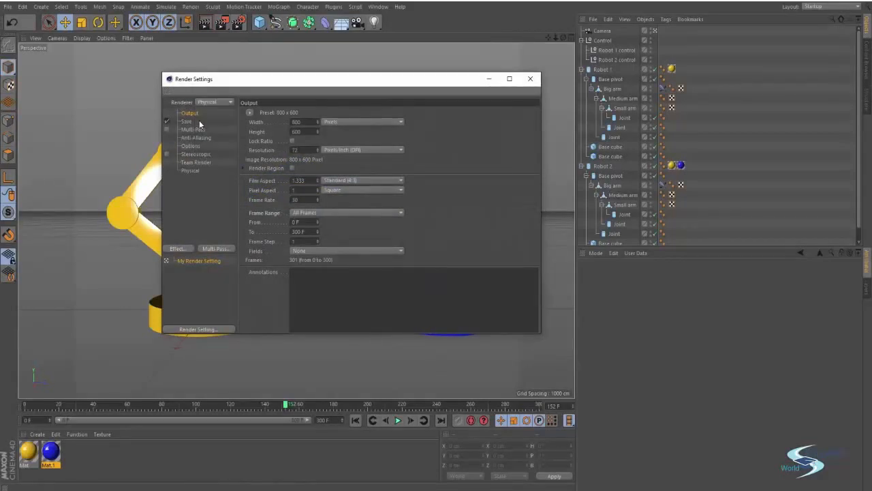
{"action": "left_click", "coordinate": [192, 170]}
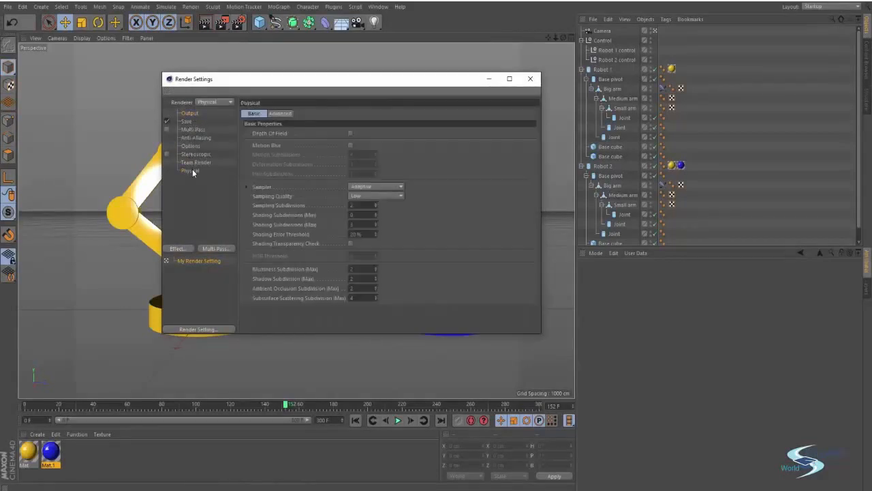
{"action": "left_click", "coordinate": [350, 145]}
{"action": "left_click", "coordinate": [488, 79]}
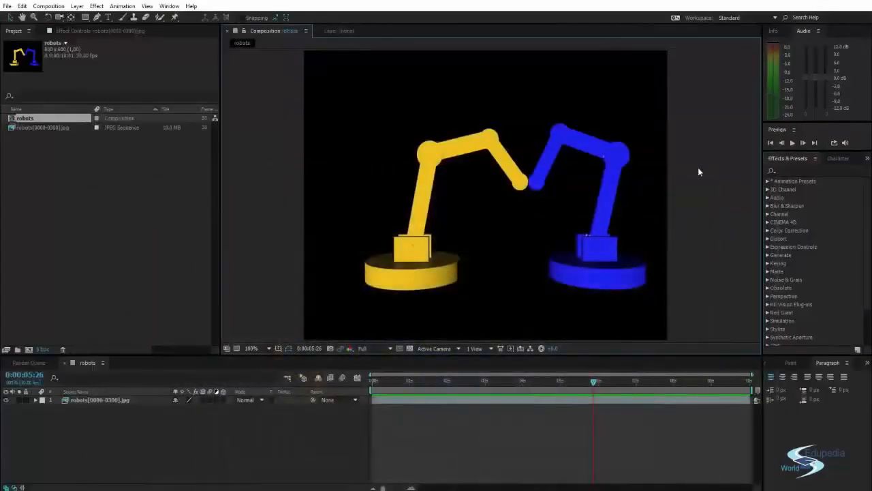
Step: Search Effects & Presets for 'rsmb' and drag RSMB onto the robots footage
{"action": "left_click_drag", "start_coordinate": [578, 179], "coordinate": [568, 180]}
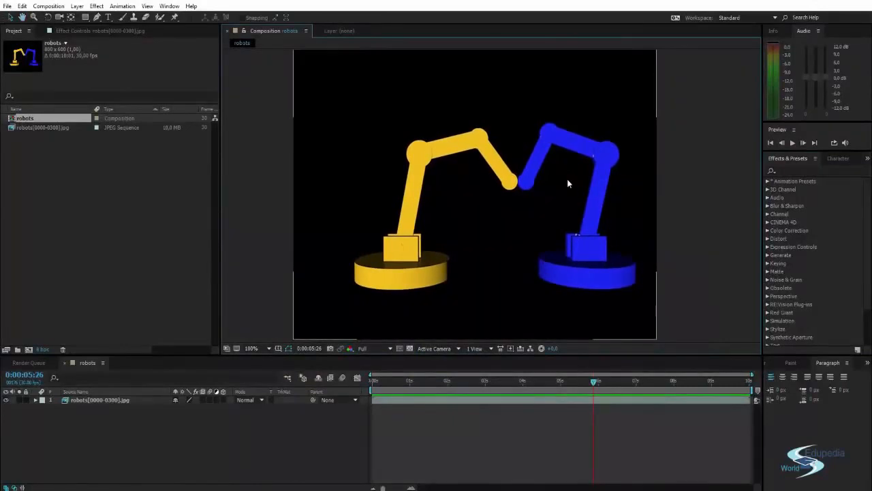
{"action": "left_click_drag", "start_coordinate": [603, 187], "coordinate": [599, 189]}
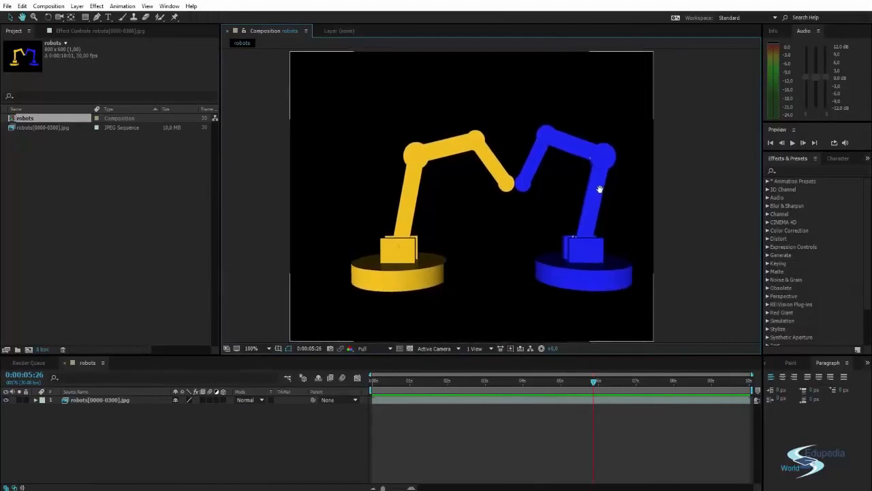
{"action": "left_click", "coordinate": [809, 169]}
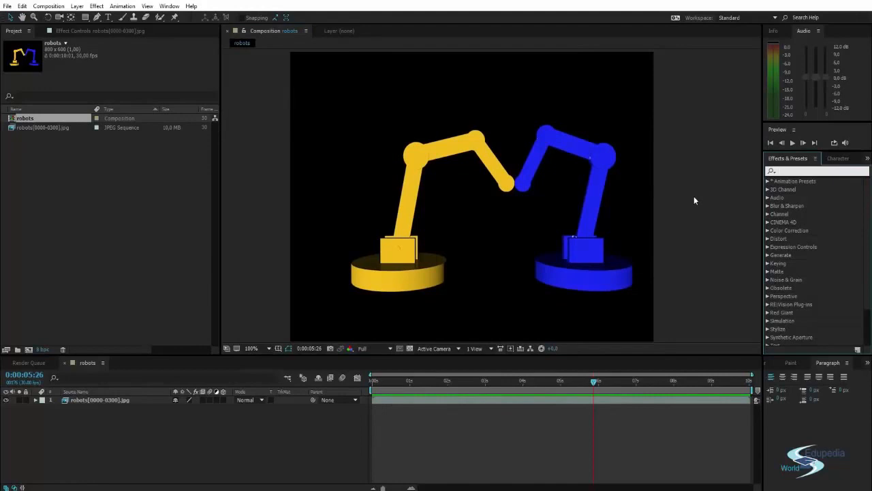
{"action": "type", "text": "rsmb"}
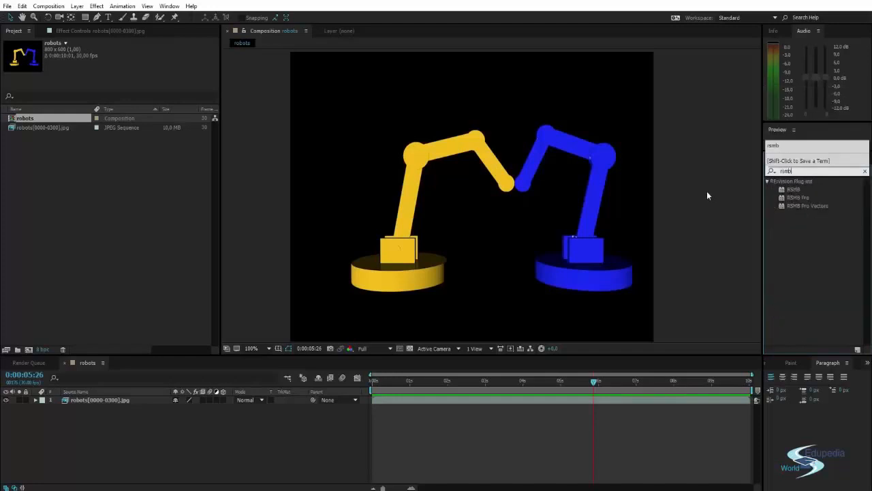
{"action": "left_click", "coordinate": [797, 190]}
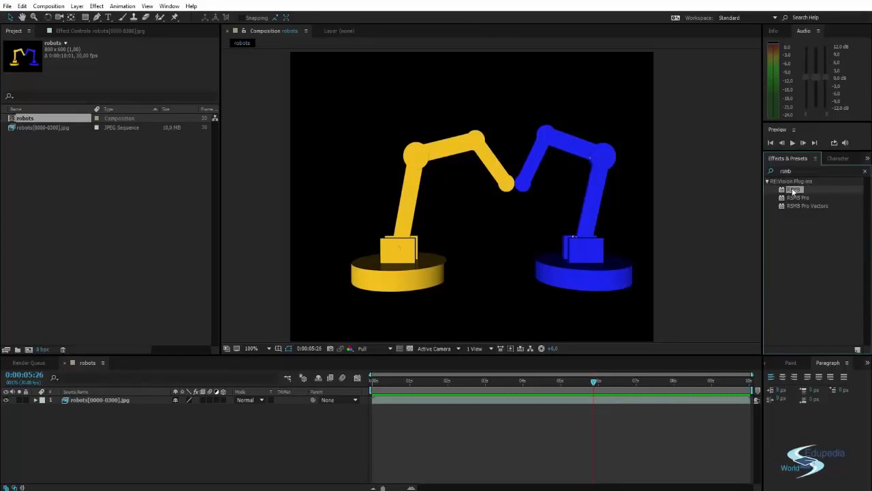
{"action": "left_click_drag", "start_coordinate": [794, 194], "coordinate": [561, 175]}
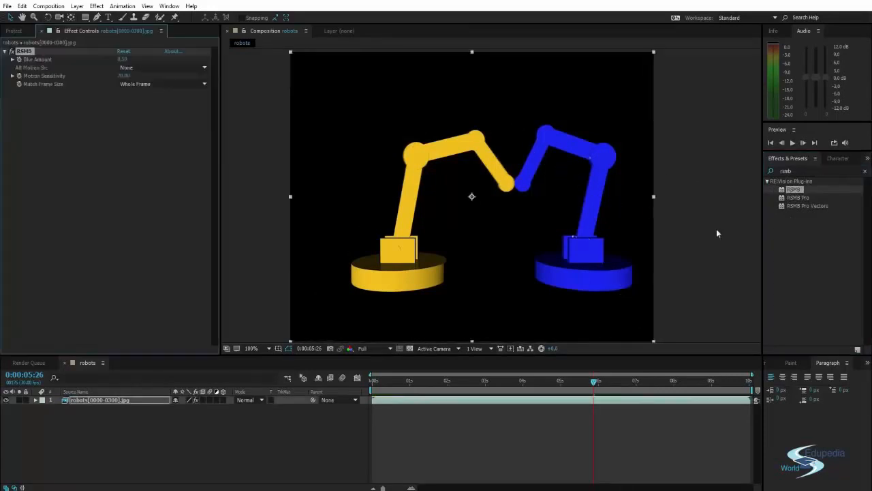
Step: At 400% zoom, toggle RSMB off and back on to compare the blur where the arms meet
{"action": "left_click", "coordinate": [252, 133]}
{"action": "scroll", "coordinate": [514, 167], "scroll_direction": "up", "scroll_amount": 4}
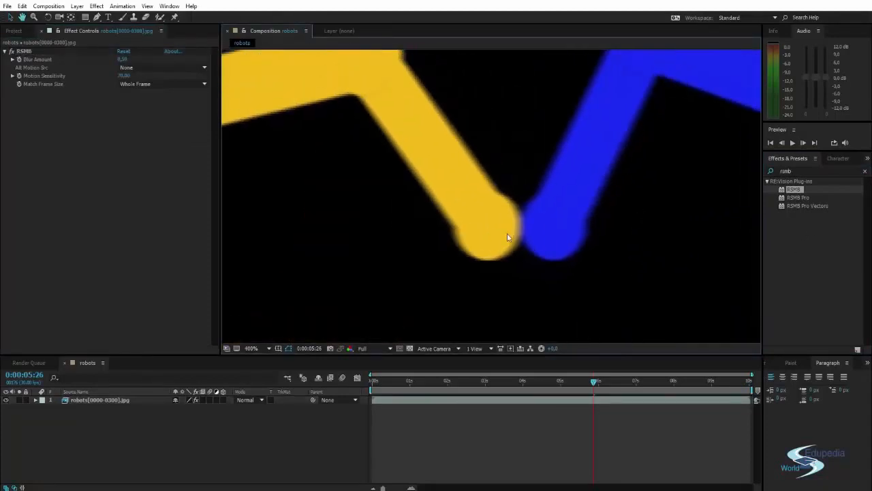
{"action": "left_click", "coordinate": [12, 52]}
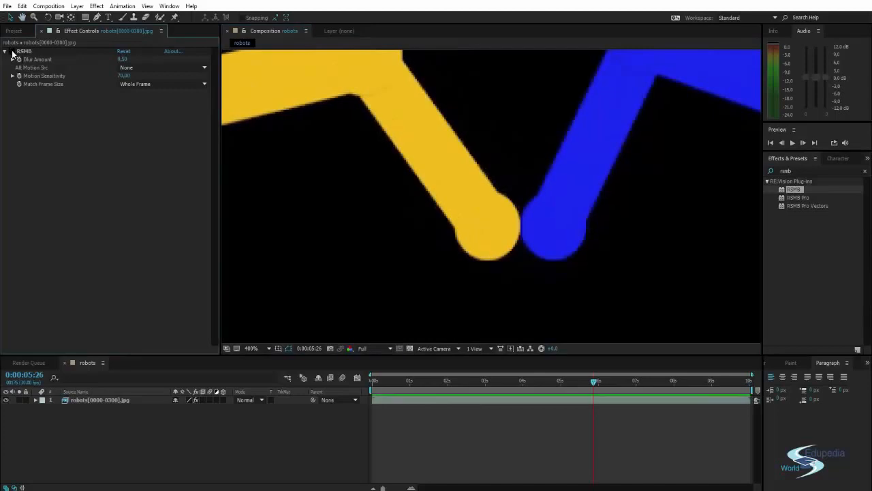
{"action": "left_click", "coordinate": [12, 52]}
Step: Return to 100% zoom, preview the motion-blurred robot animation, and scrub back to 0:00:02:07
{"action": "scroll", "coordinate": [316, 108], "scroll_direction": "down", "scroll_amount": 4}
{"action": "middle_click_drag", "start_coordinate": [322, 158], "coordinate": [339, 139]}
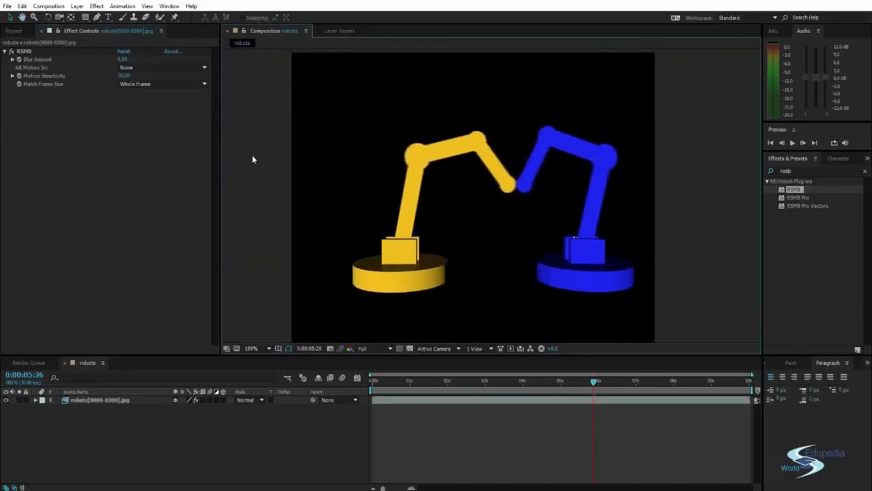
{"action": "key", "text": "space"}
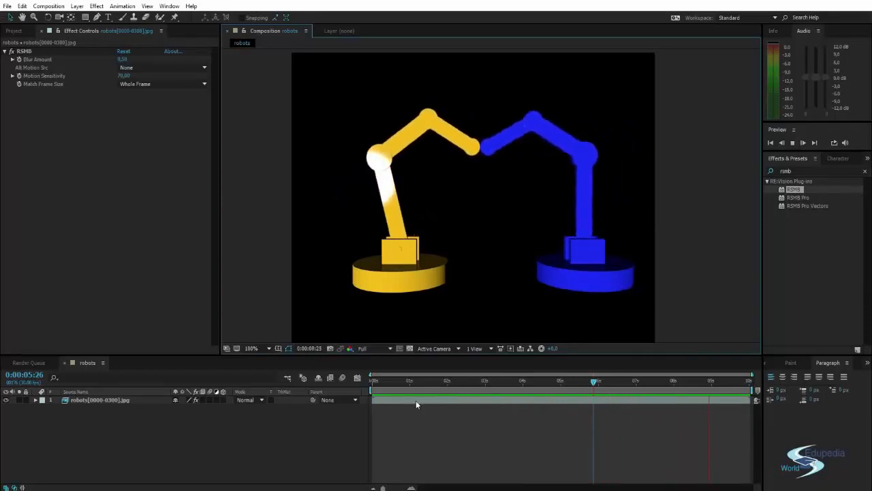
{"action": "left_click_drag", "start_coordinate": [378, 378], "coordinate": [562, 382]}
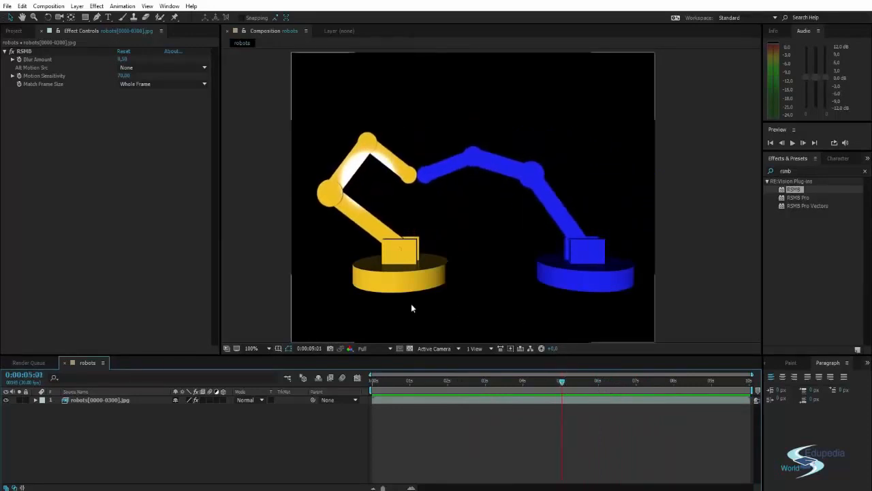